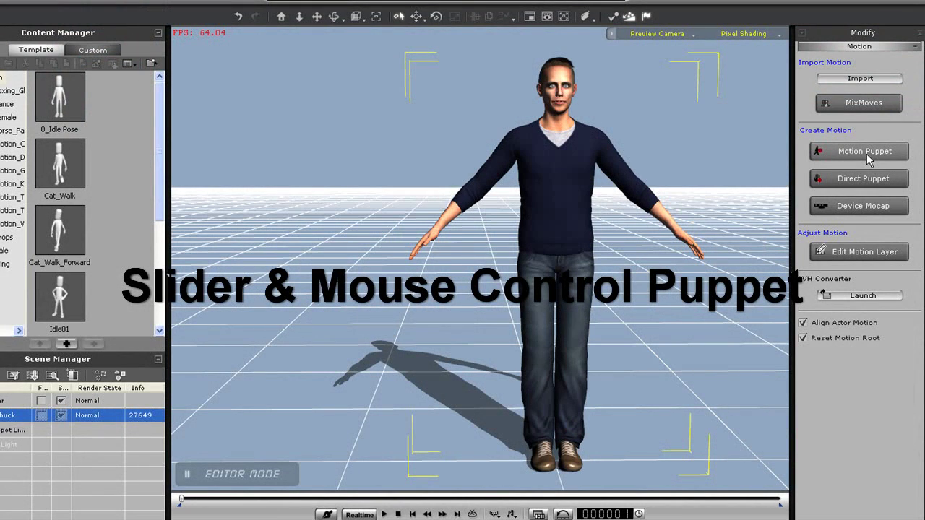
Open the Motion Puppet for the selected character and preview the Angry Walk motion.
click(866, 153)
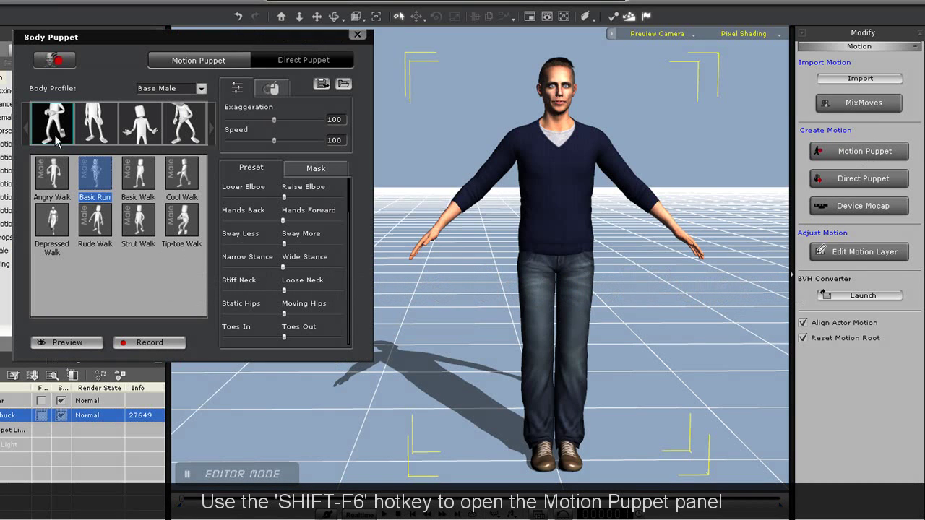
click(52, 175)
click(66, 343)
key(space)
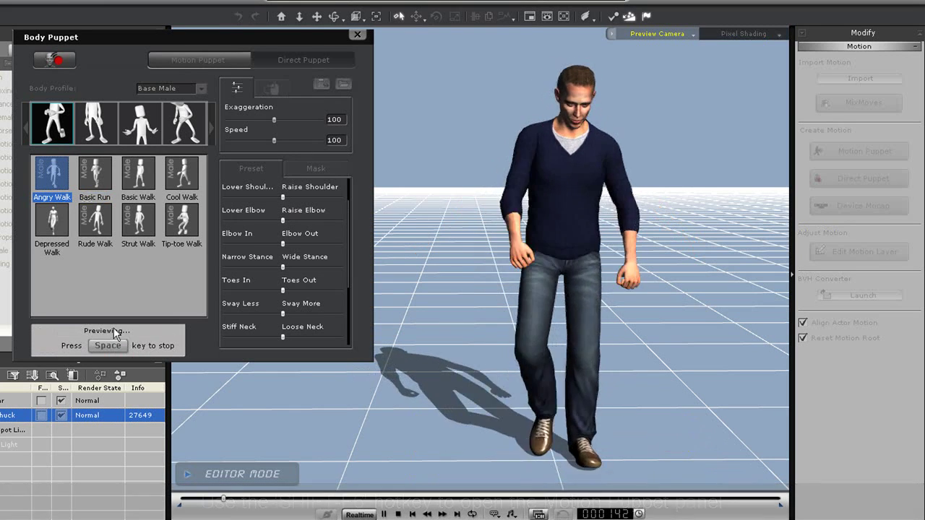
key(space)
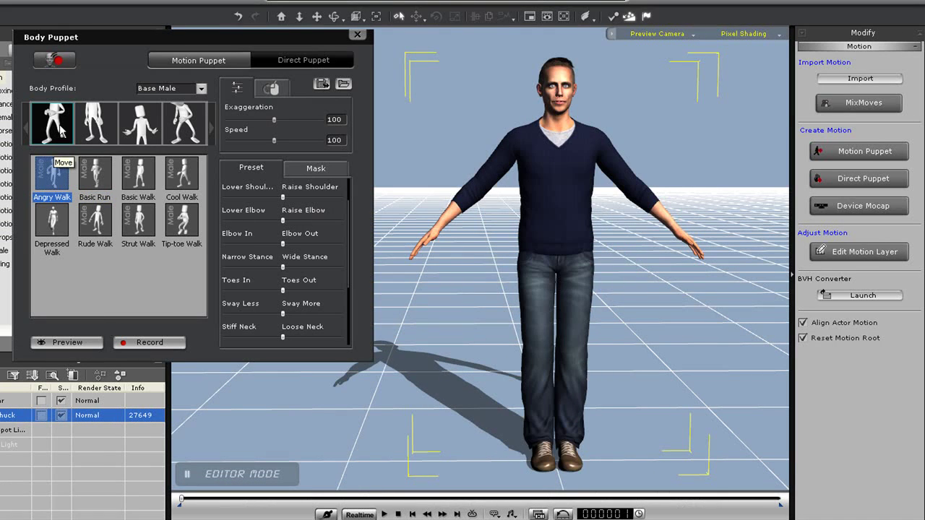
Preview the Boxing motion from the category that holds Bored, Dance and Drunk.
click(100, 135)
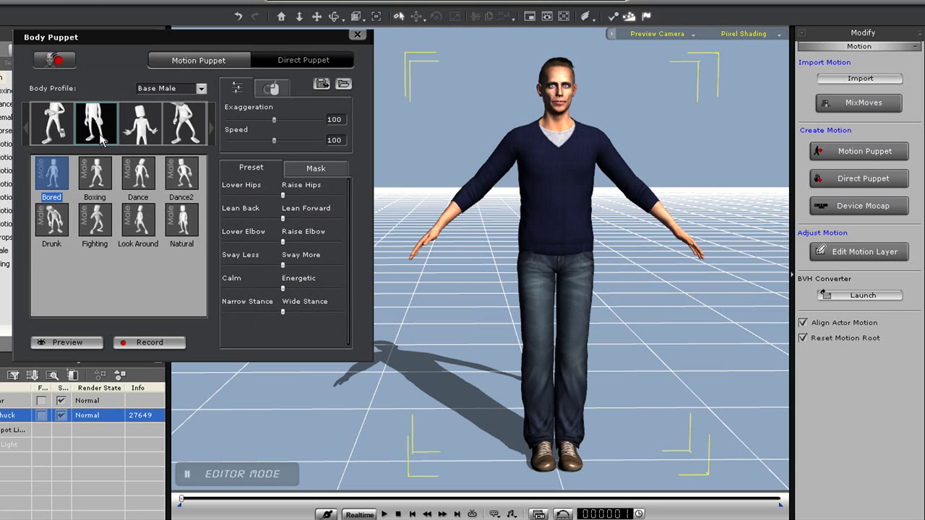
click(99, 185)
click(68, 342)
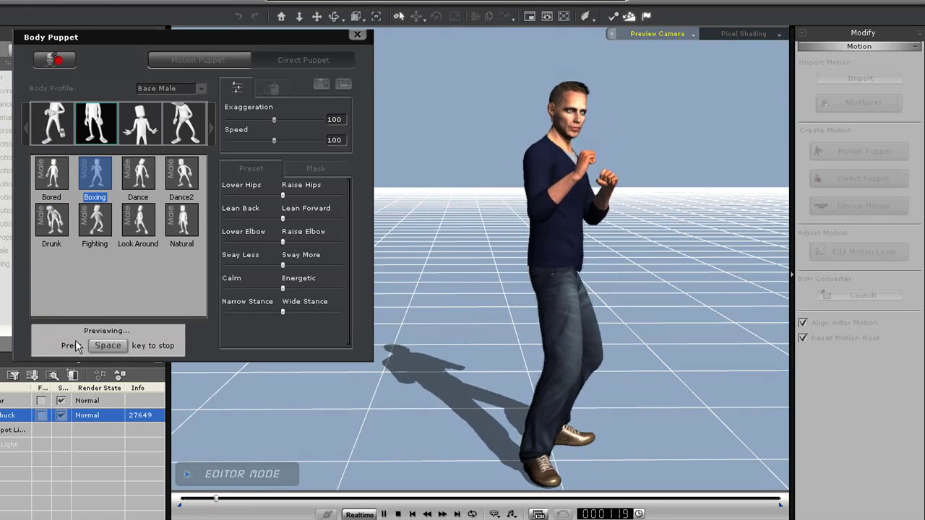
key(space)
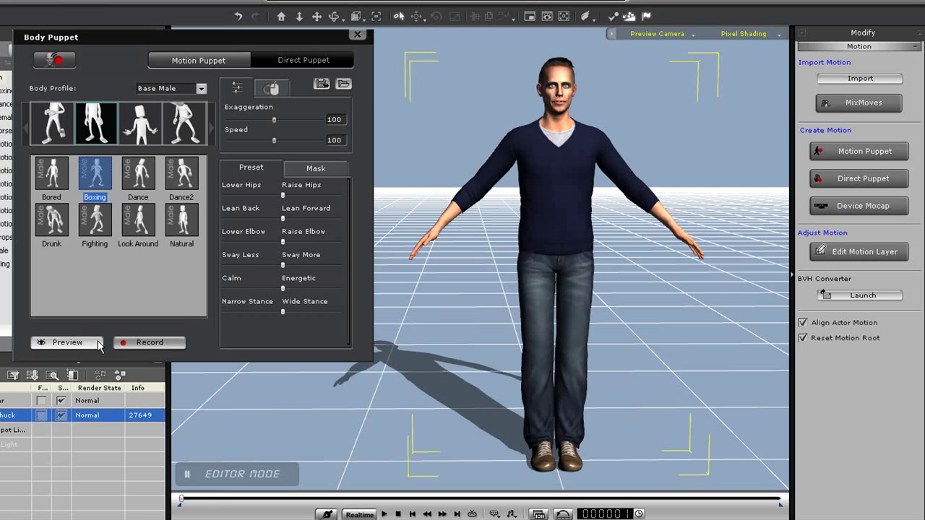
Preview the Refuse motion from the category of Explain and Talk gestures.
click(141, 124)
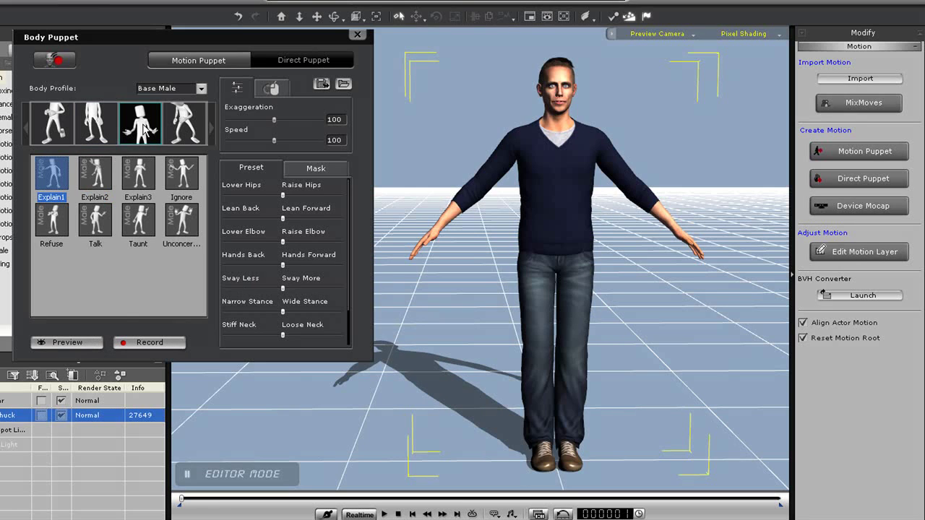
click(70, 230)
click(68, 343)
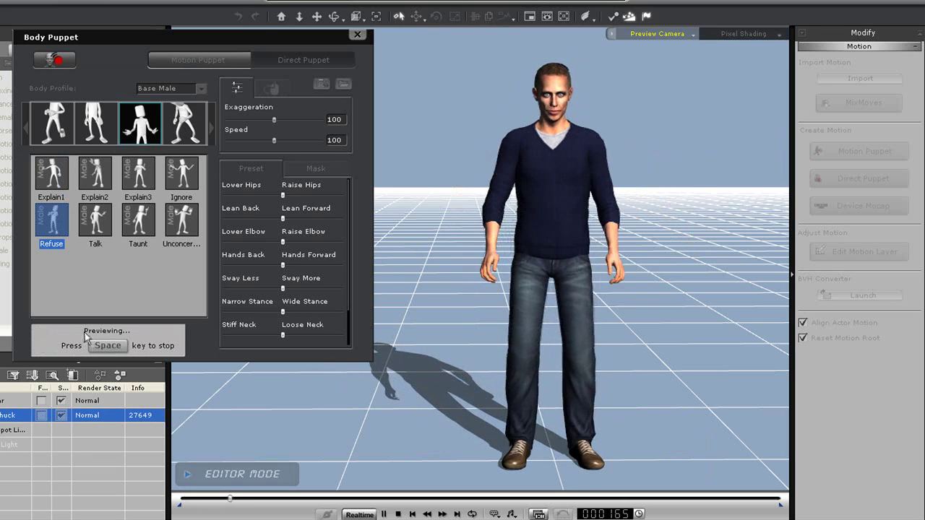
key(space)
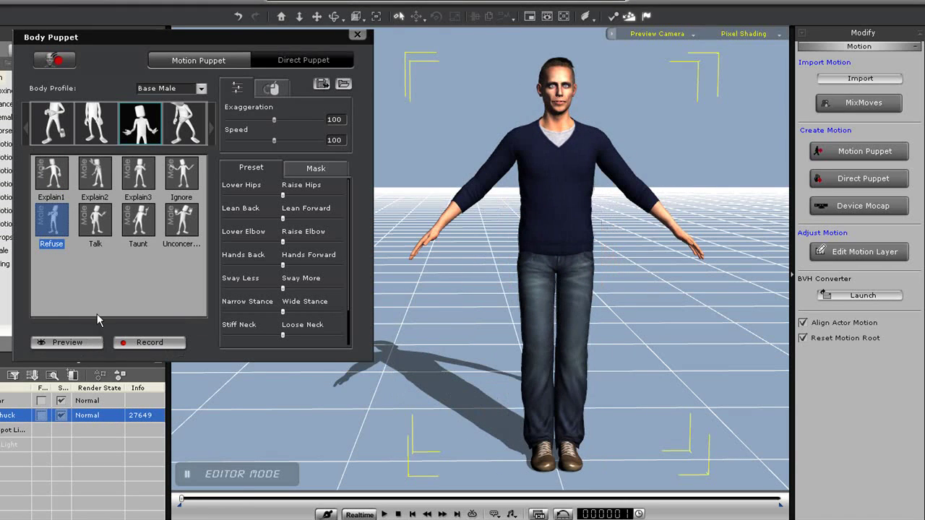
Preview the Angry motion from the category of emotional reactions.
click(186, 123)
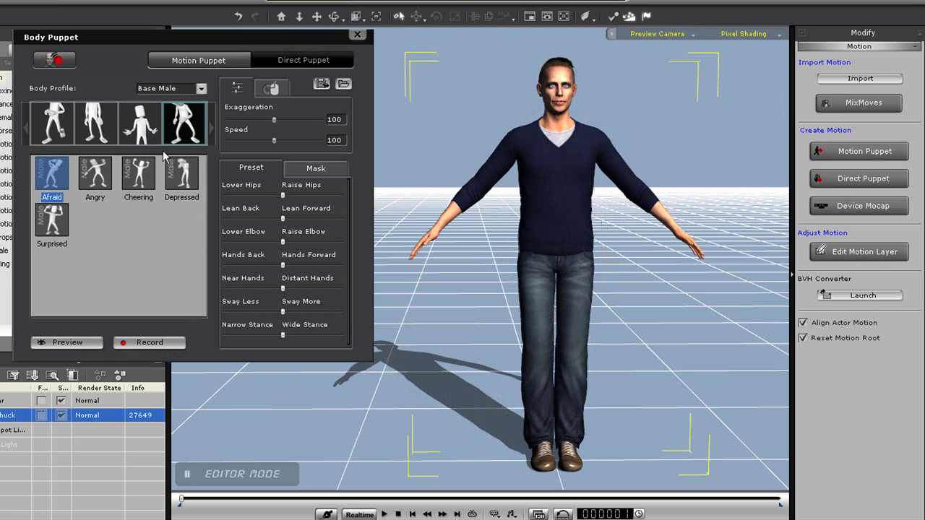
click(93, 183)
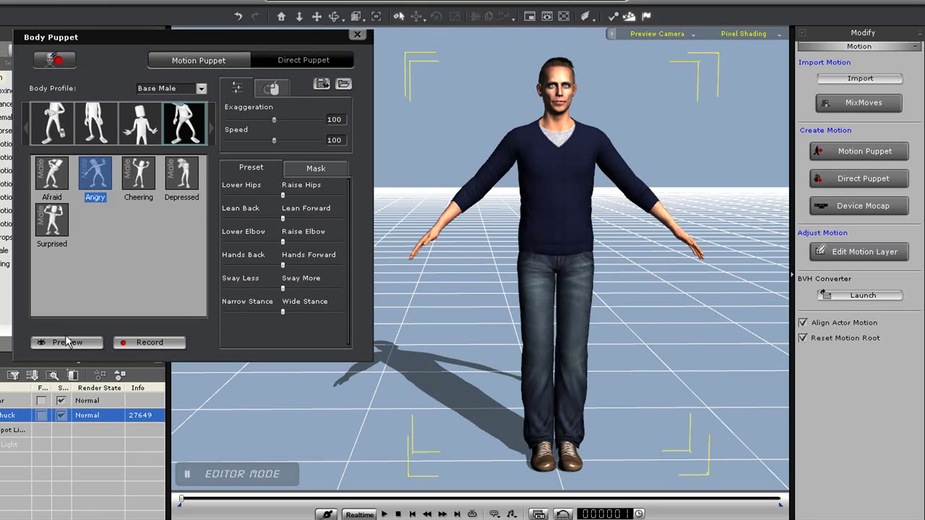
click(66, 341)
key(space)
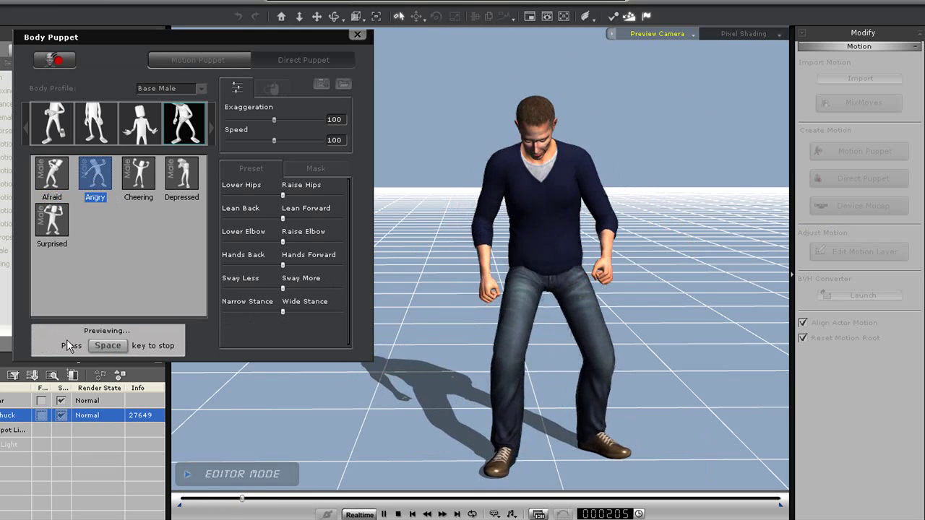
click(117, 294)
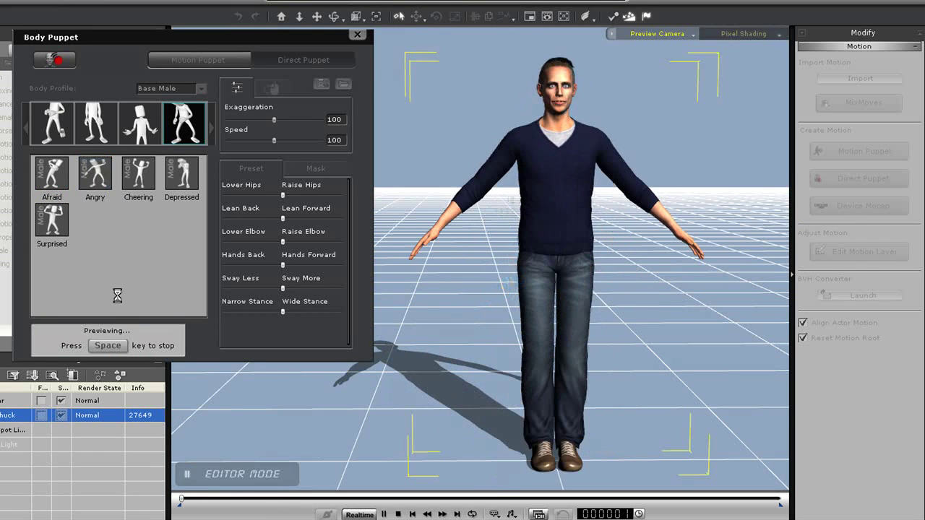
Preview the Cheering motion on the character and end the playback.
click(138, 174)
click(73, 344)
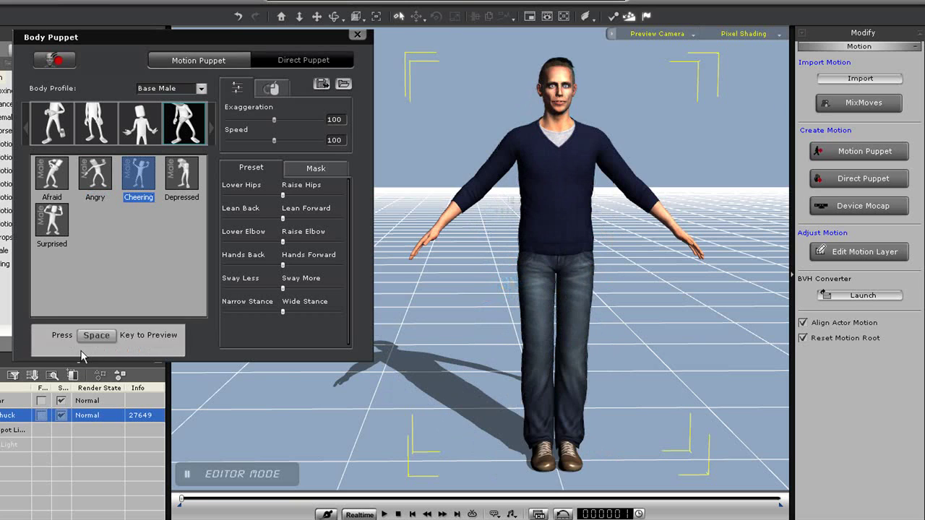
key(space)
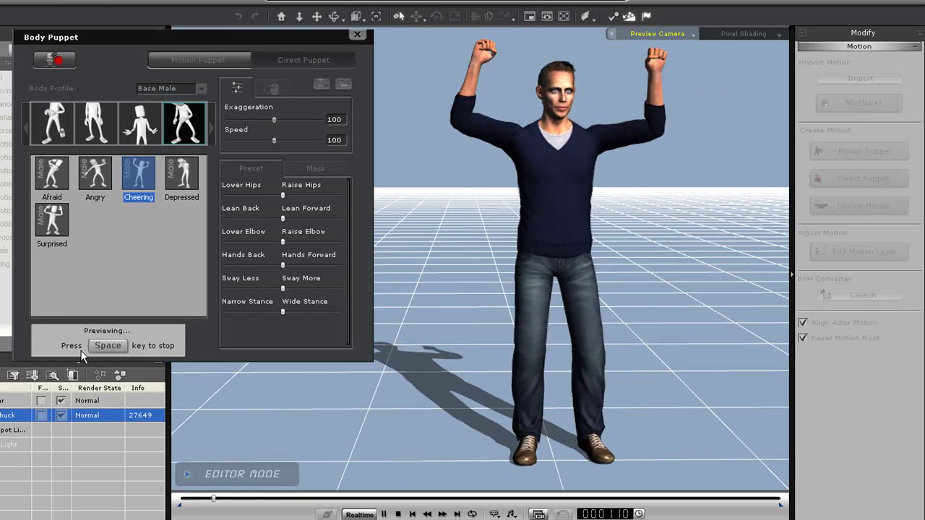
key(space)
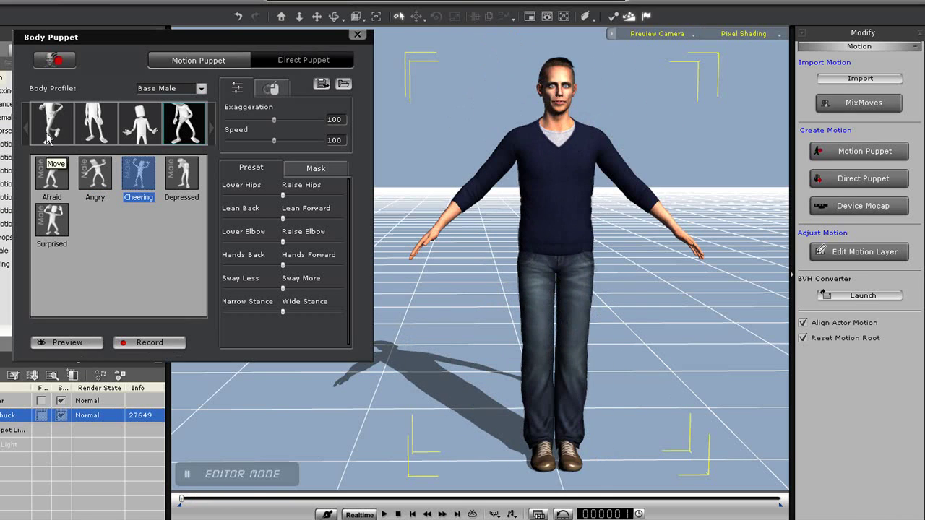
Preview the Tip-toe Walk from the Move category, trying a speed of 200 and then a much slower speed.
click(48, 138)
click(182, 224)
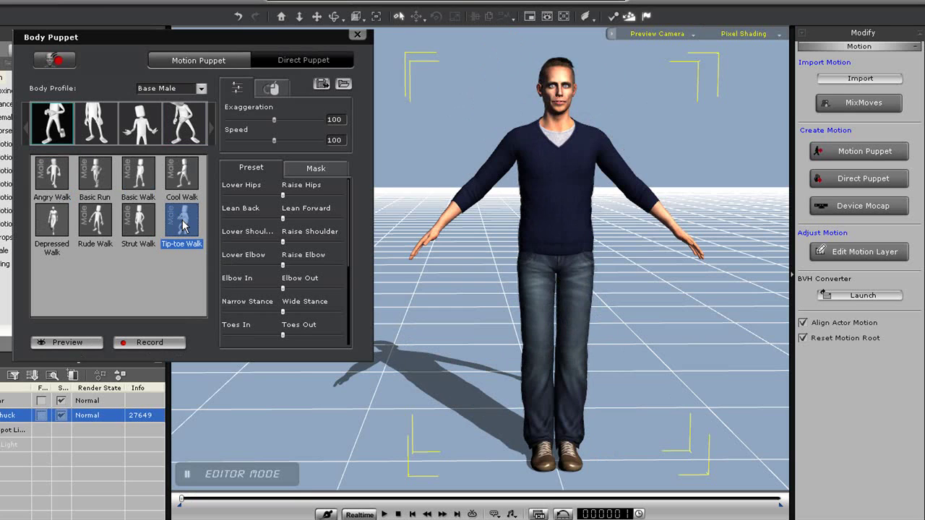
click(76, 342)
key(space)
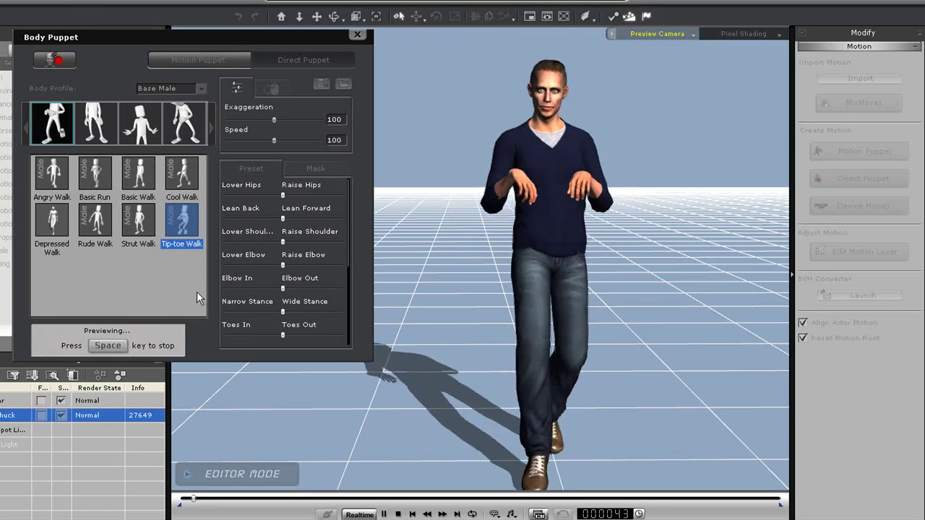
drag(276, 140, 320, 140)
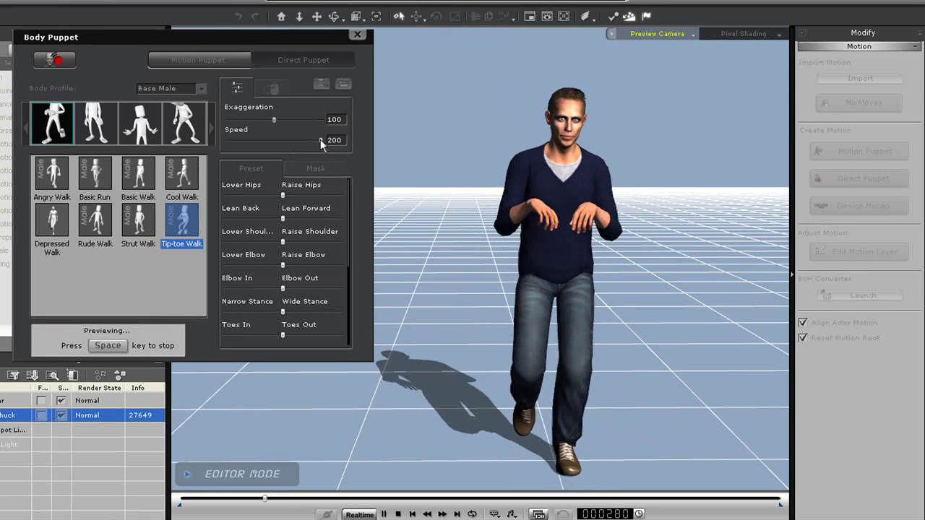
drag(320, 140, 241, 143)
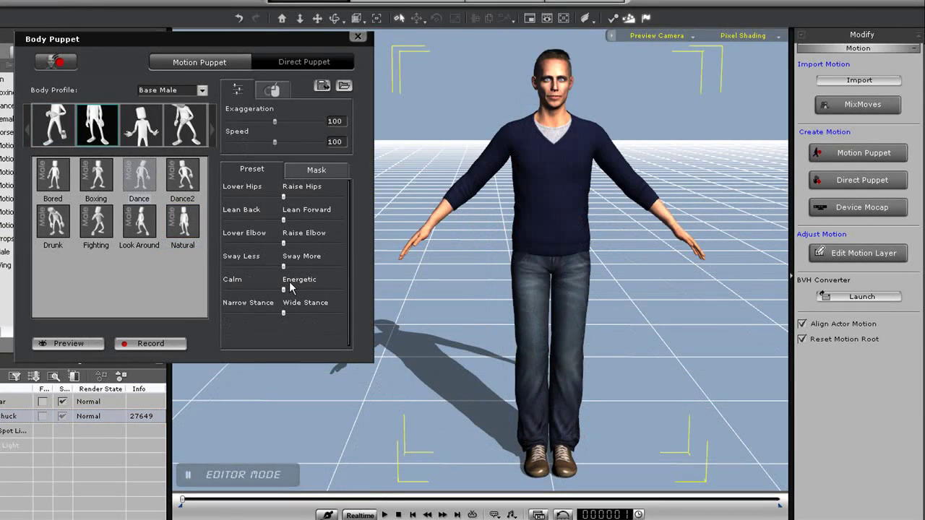
Preview the Dance motion, trying an exaggeration of 178 and then a much lower exaggeration.
click(83, 345)
key(space)
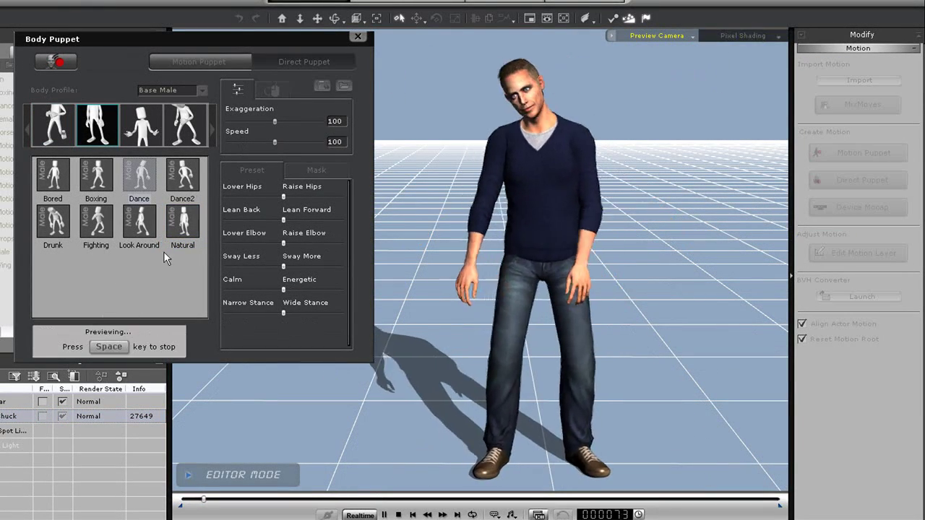
drag(278, 122, 310, 122)
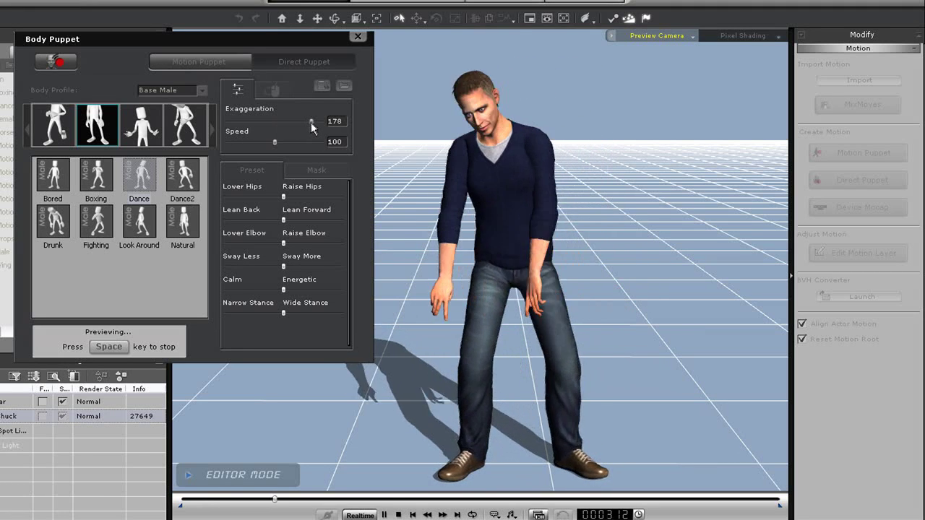
drag(311, 122, 253, 120)
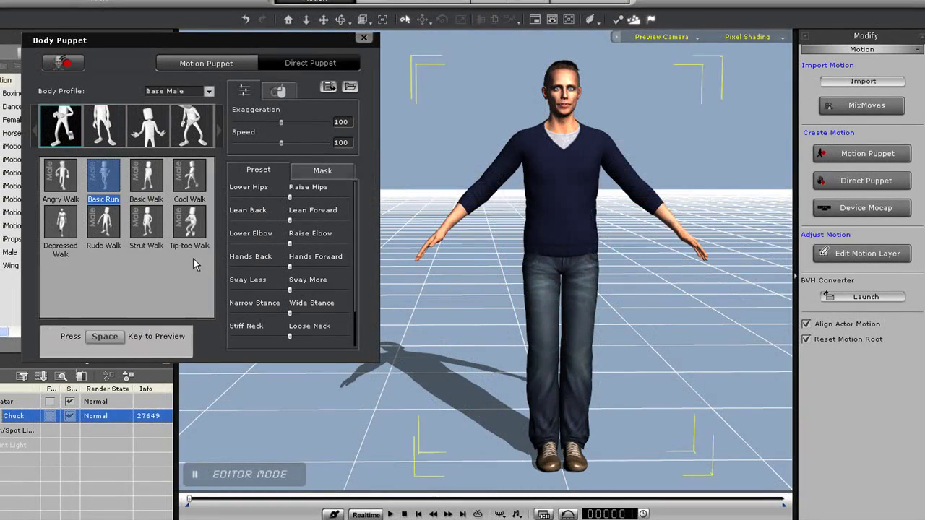
Preview the Basic Run motion, set its speed to 70 and tilt the body slightly towards Lean Back.
key(space)
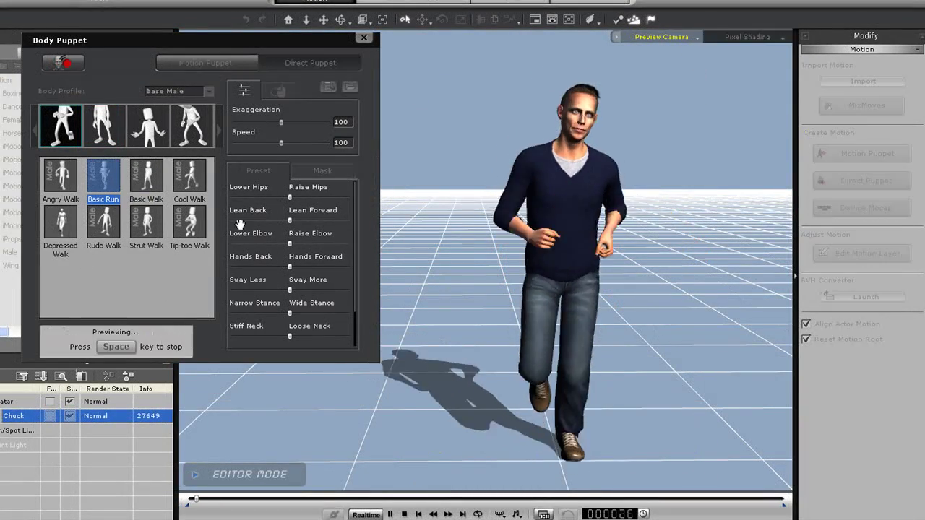
drag(280, 143, 265, 143)
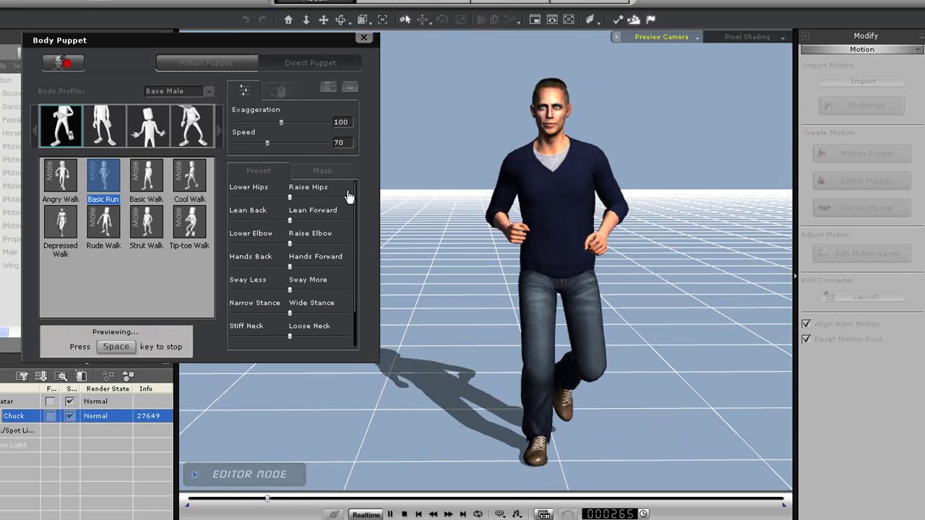
alt+right_drag(591, 267, 293, 226)
mouse_move(290, 221)
mouse_down()
mouse_move(350, 224)
mouse_move(287, 221)
mouse_up()
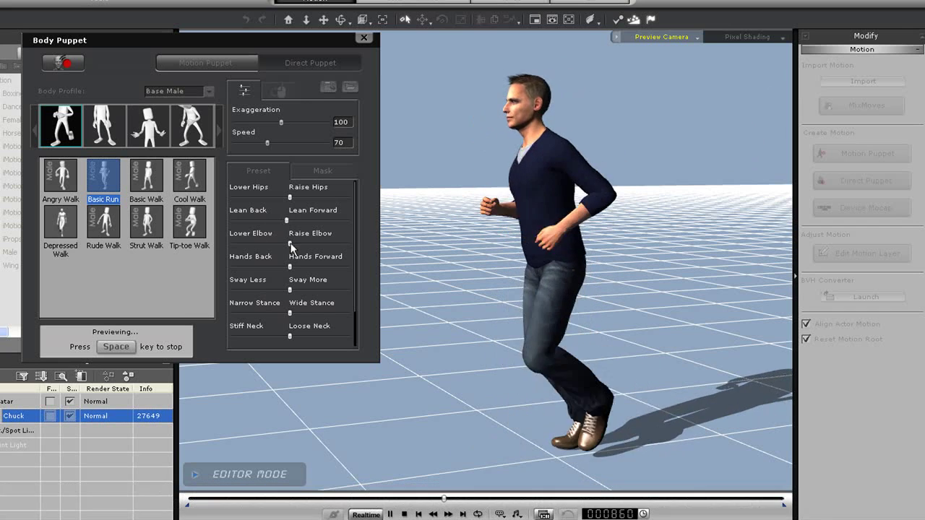
Adjust the run posture with the elbows raised to just below maximum and the body leaning strongly back.
drag(290, 244, 398, 246)
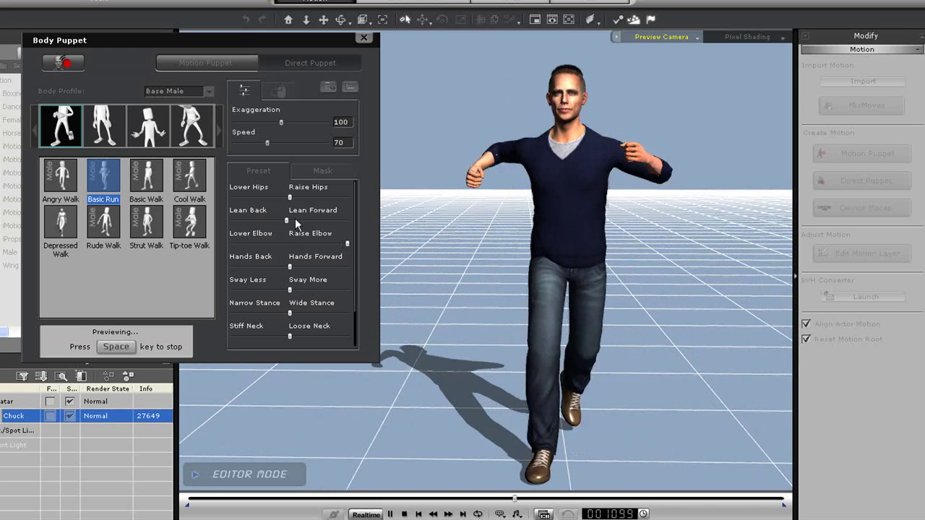
mouse_move(348, 243)
mouse_down()
mouse_move(210, 253)
mouse_move(407, 251)
mouse_move(303, 256)
mouse_move(364, 247)
mouse_up()
drag(288, 219, 240, 222)
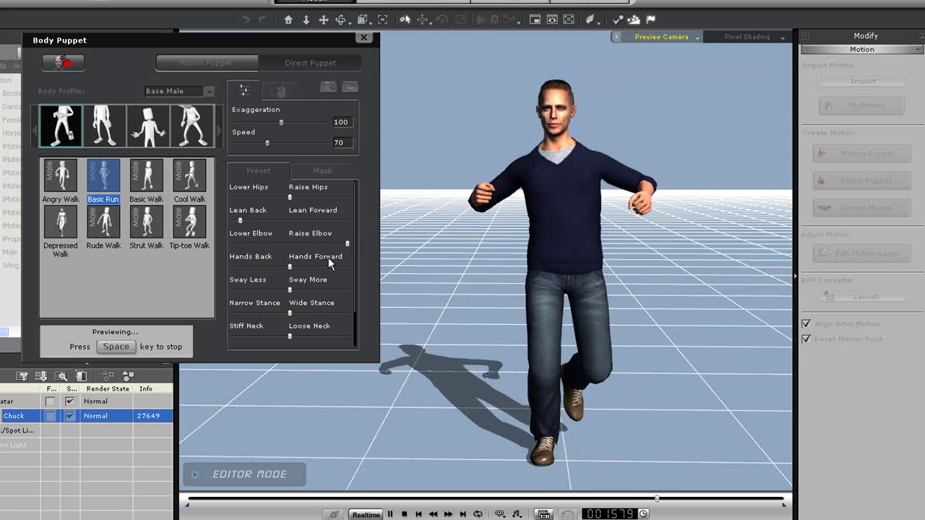
drag(347, 243, 333, 244)
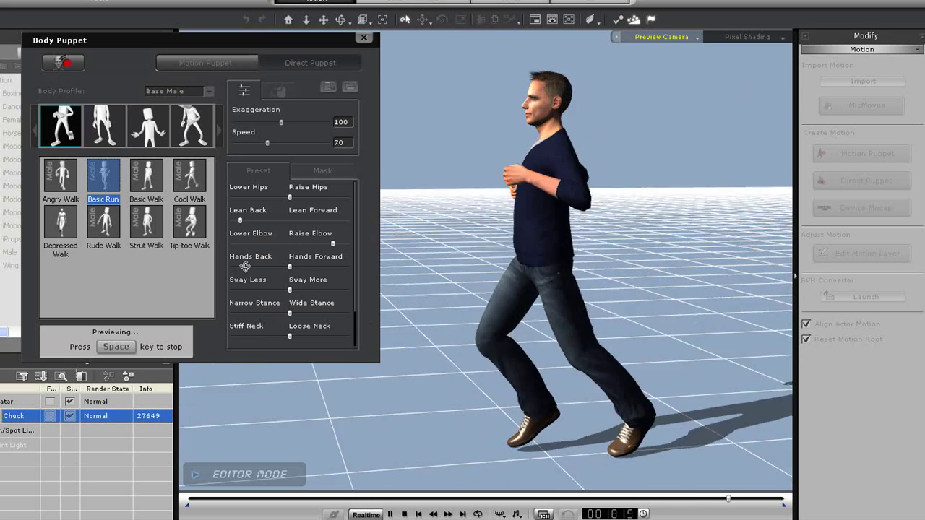
Adjust the run with hands slightly back, more sway, more hip movement and toes turned slightly in.
mouse_move(290, 267)
mouse_down()
mouse_move(325, 267)
mouse_move(202, 276)
mouse_move(288, 268)
mouse_up()
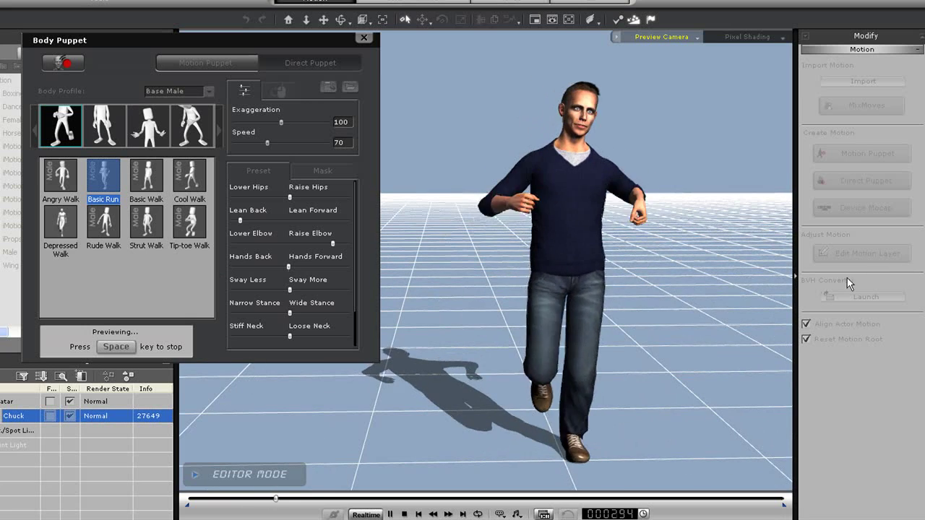
drag(289, 289, 312, 304)
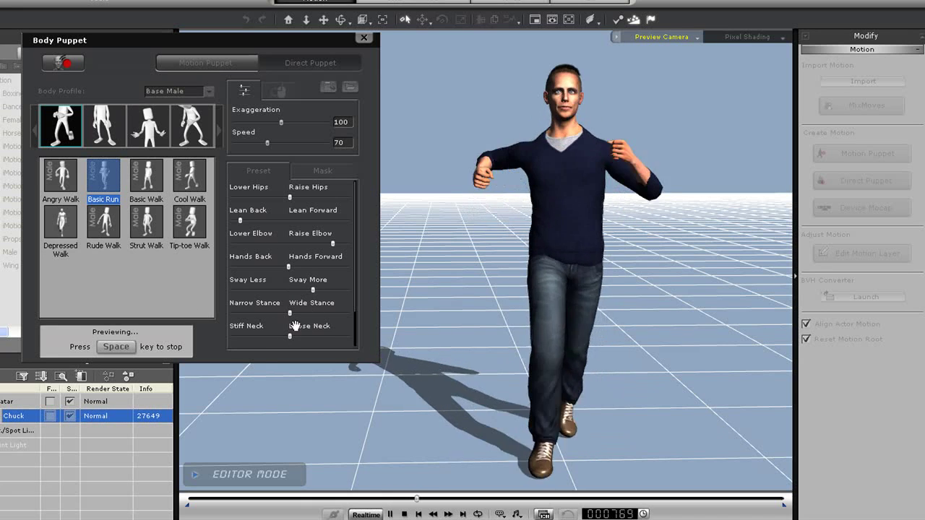
drag(359, 295, 359, 333)
drag(289, 265, 287, 340)
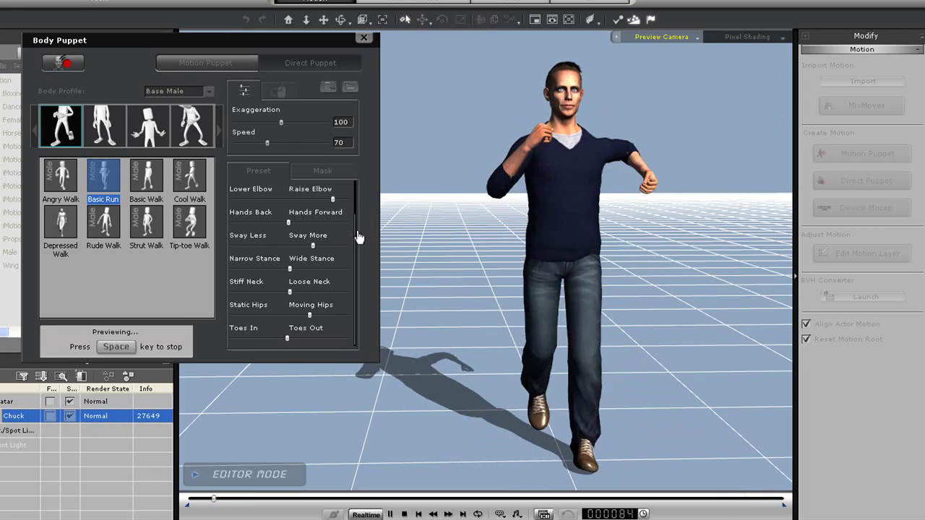
Reduce the run's elbow raise to about a third of the way towards Raise Elbow and end the preview.
scroll(357, 234, up, 2)
drag(331, 237, 308, 237)
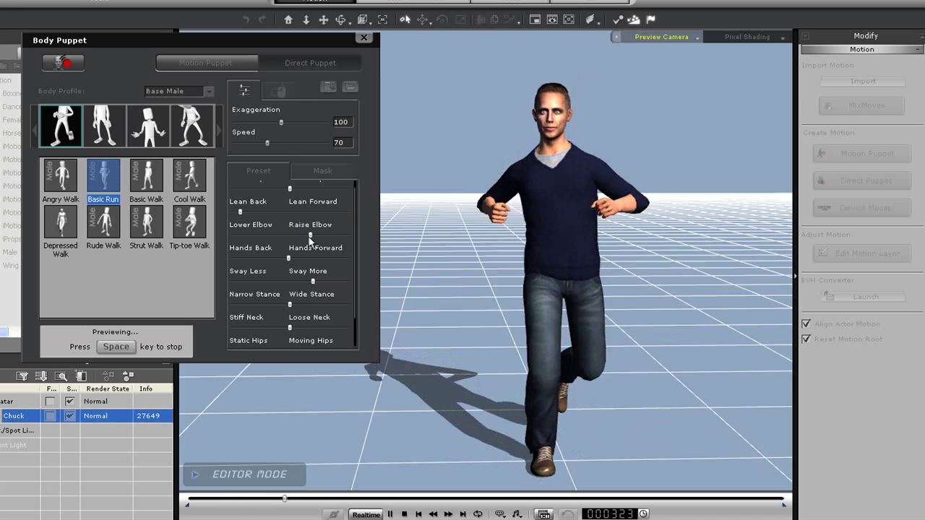
key(space)
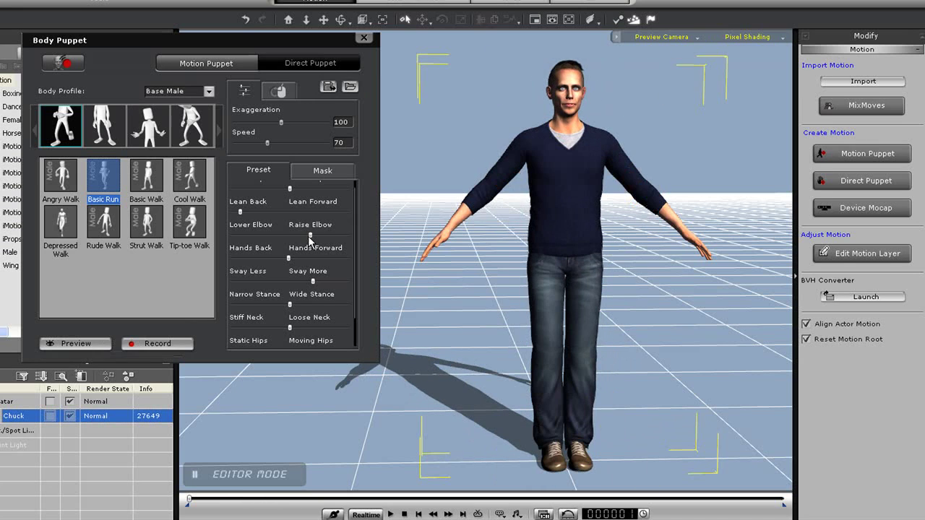
Preview the Explain3 gesture from the talking motion presets with the default exaggeration and speed.
click(145, 133)
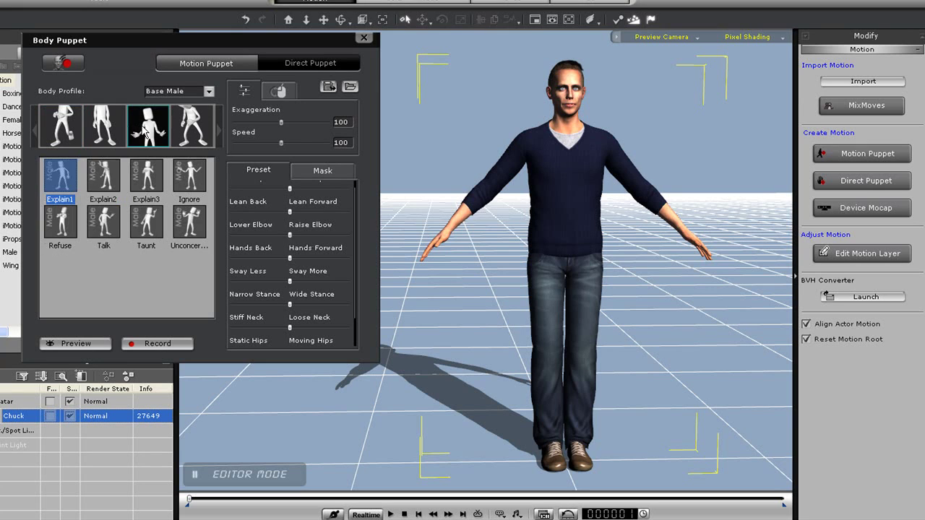
click(148, 178)
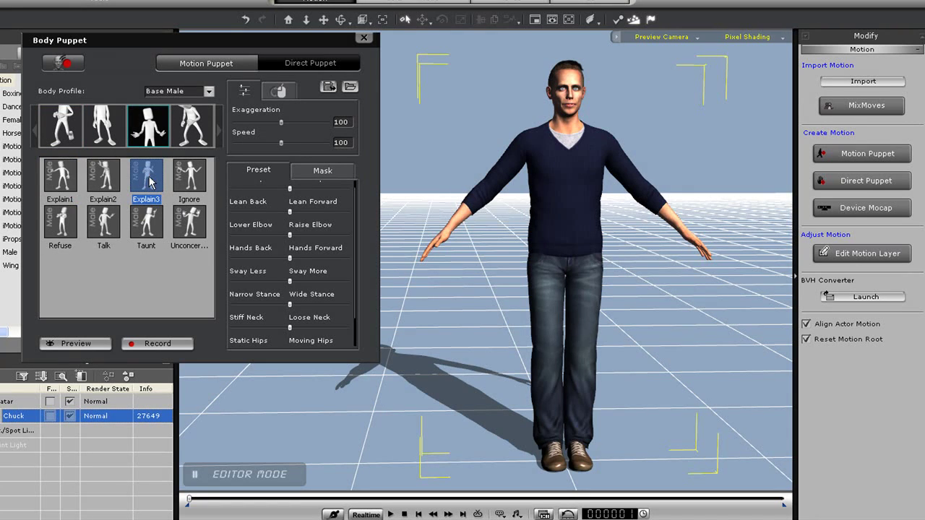
click(93, 343)
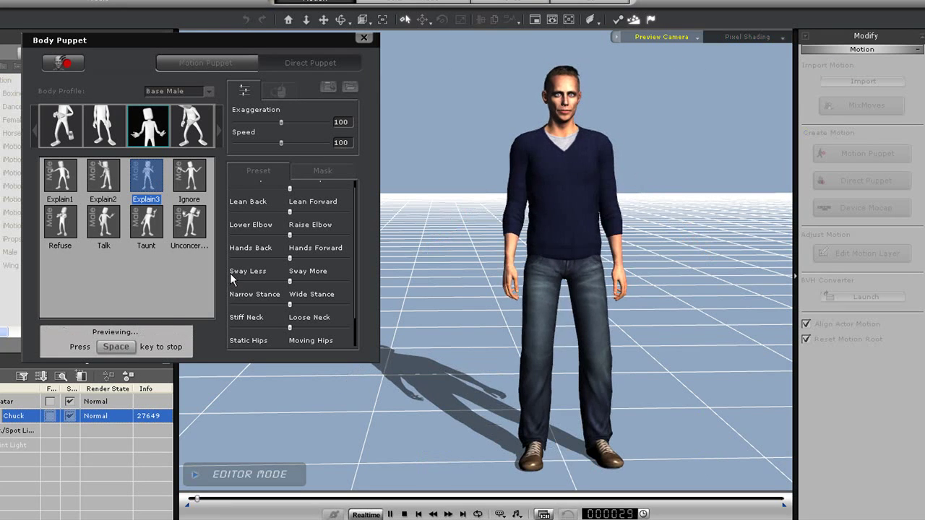
key(space)
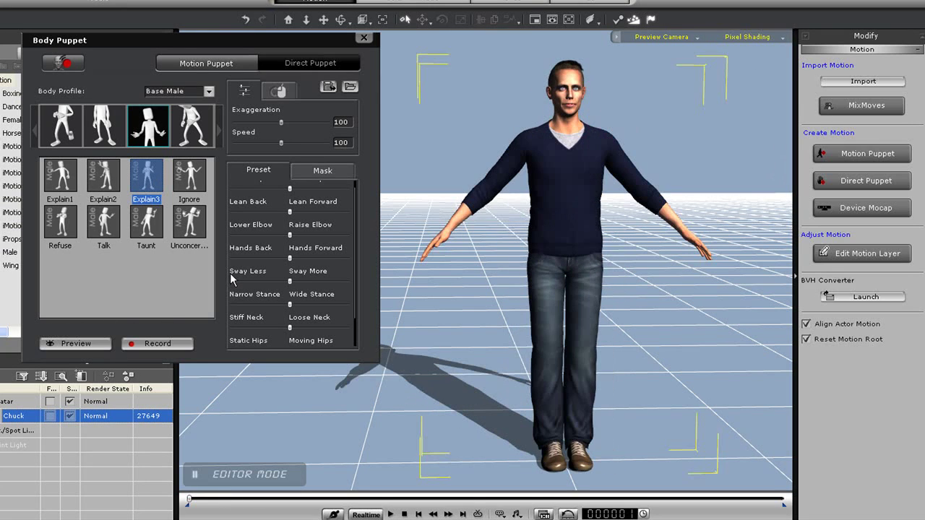
Switch the Explain3 gesture to mouse control and start its preview.
click(281, 91)
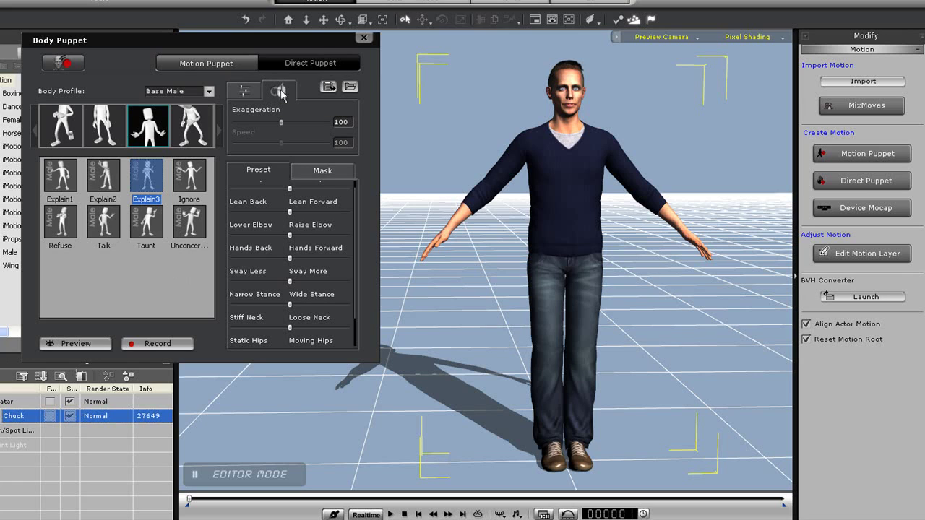
click(77, 345)
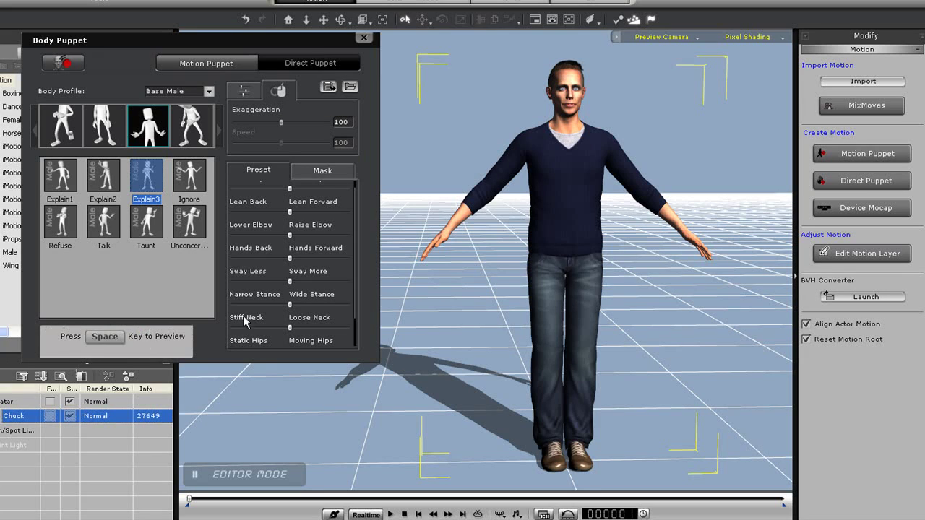
key(space)
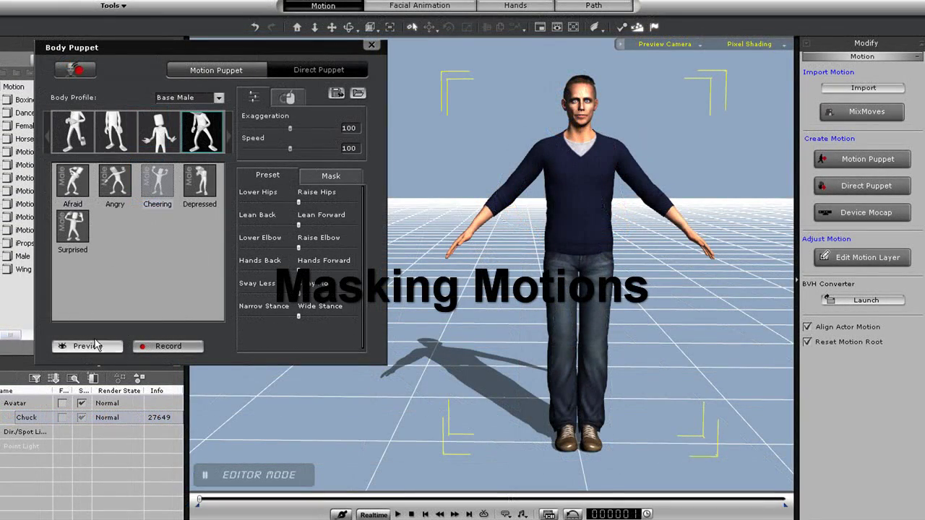
Preview the Cheering motion and record an unmasked take of it up to about frame 222.
click(86, 346)
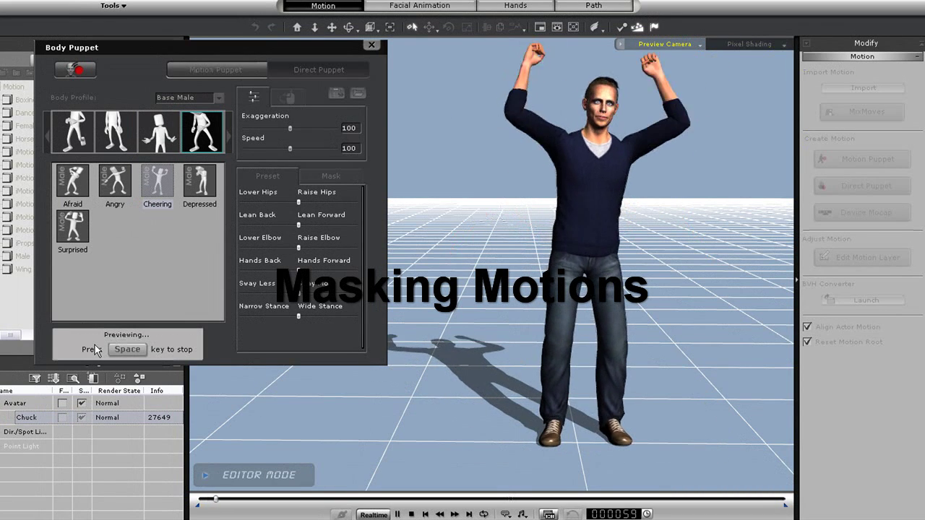
key(space)
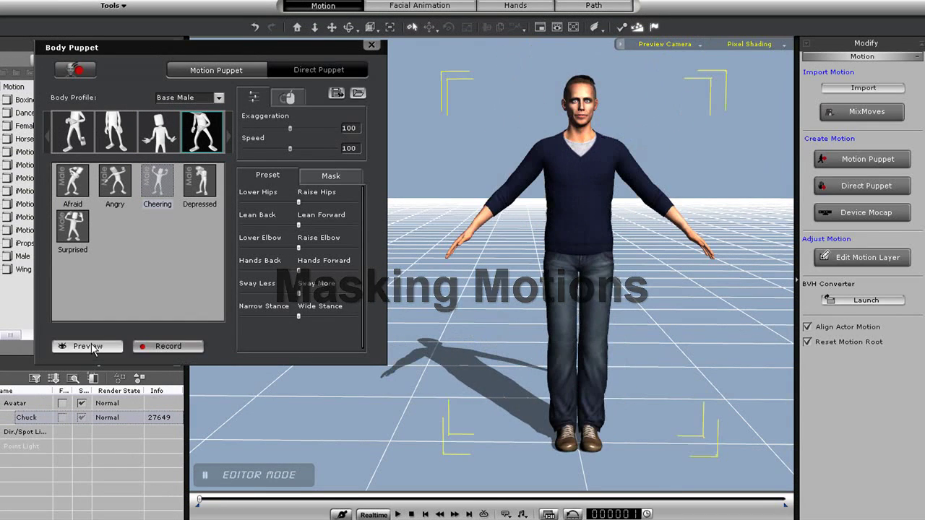
click(162, 347)
key(space)
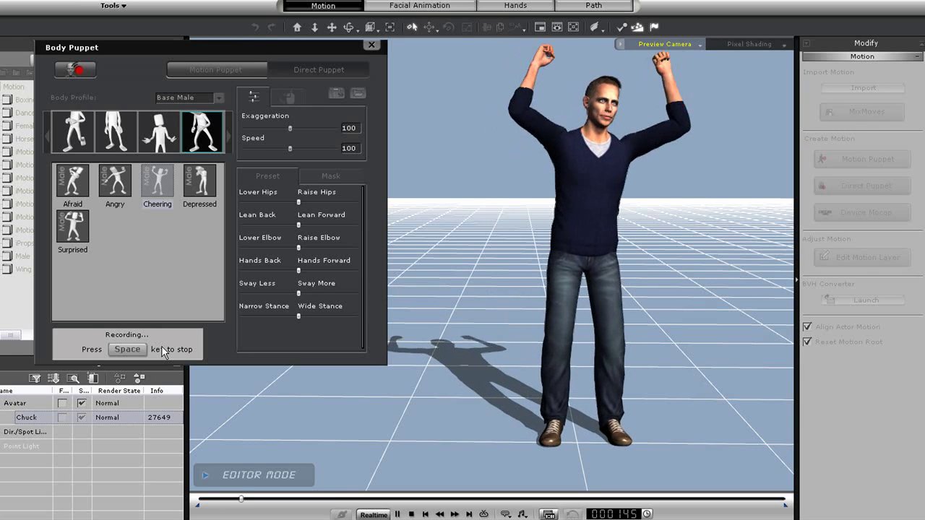
key(space)
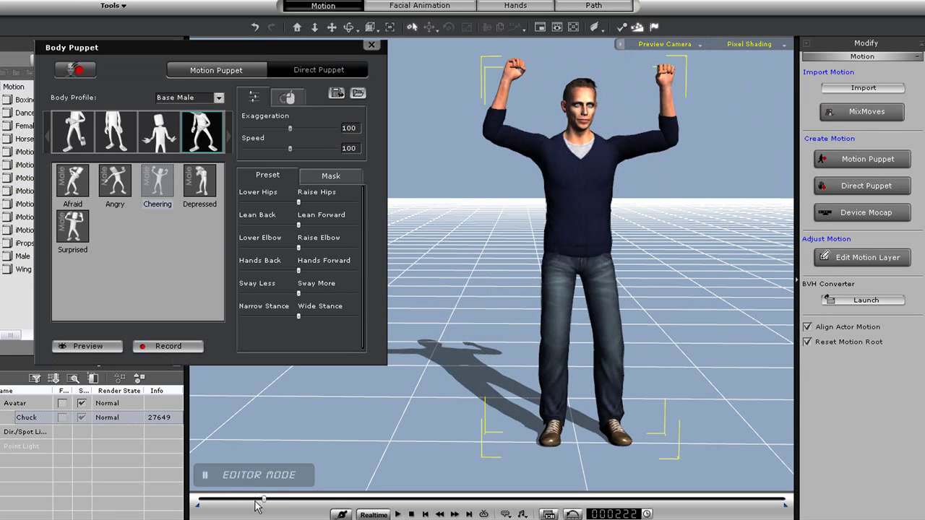
Play the recorded cheering from the start and undo that recording.
drag(264, 504, 194, 503)
key(space)
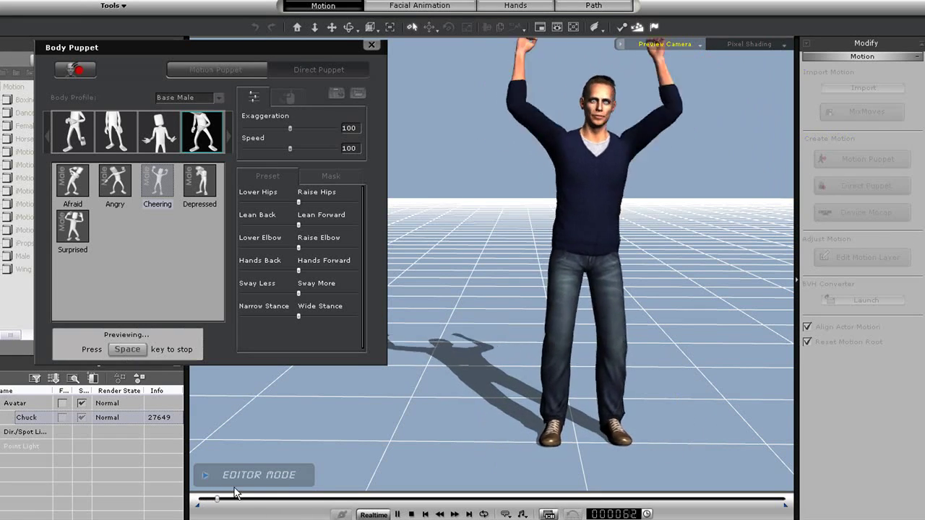
key(space)
key(ctrl+z)
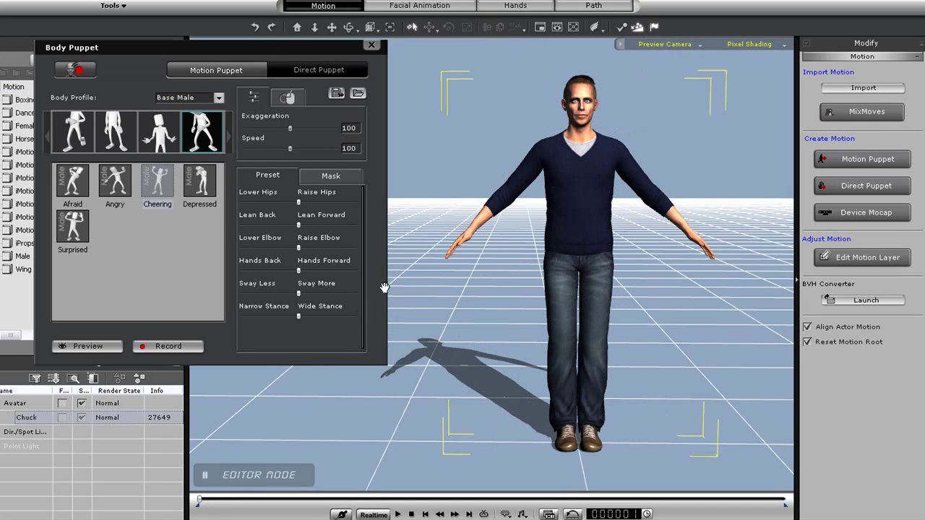
Mask out the character's left arm from the Cheering motion and preview the result.
click(326, 180)
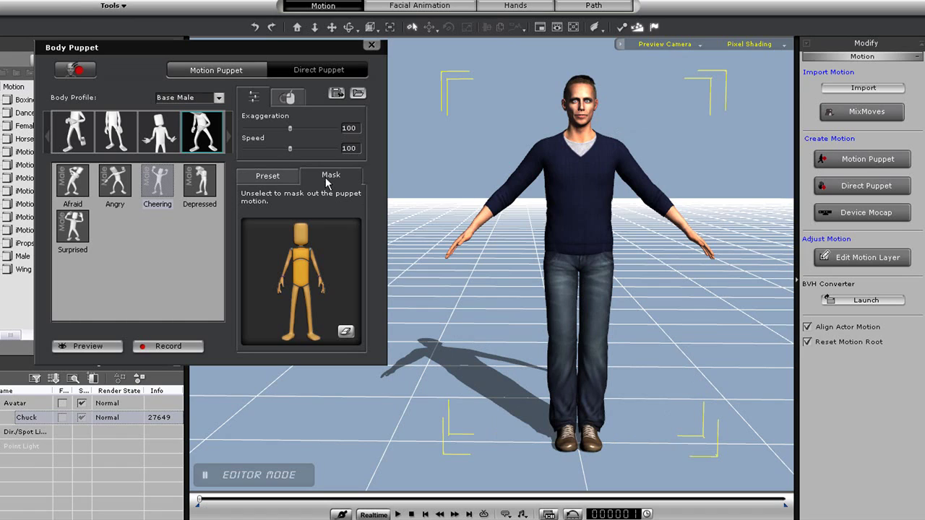
click(316, 270)
click(101, 347)
key(space)
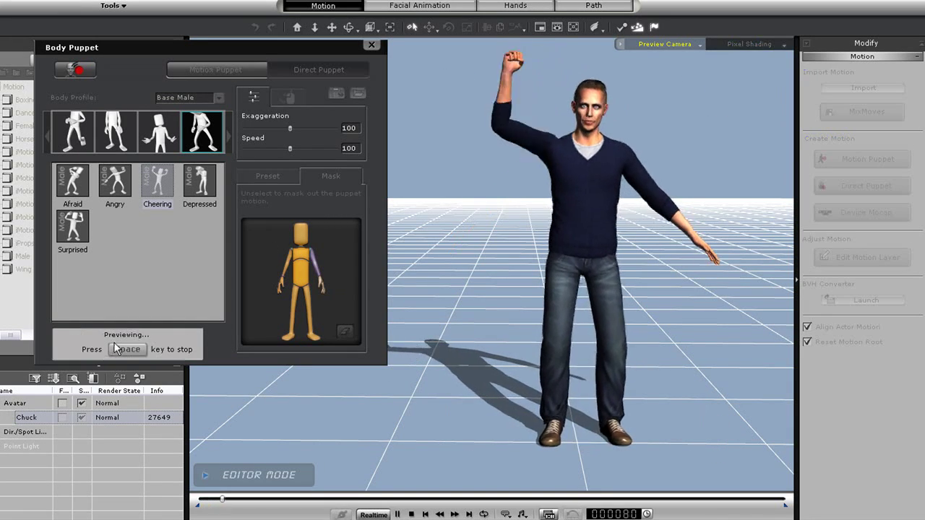
key(space)
Record the Cheering motion with the left arm masked out.
click(168, 347)
key(space)
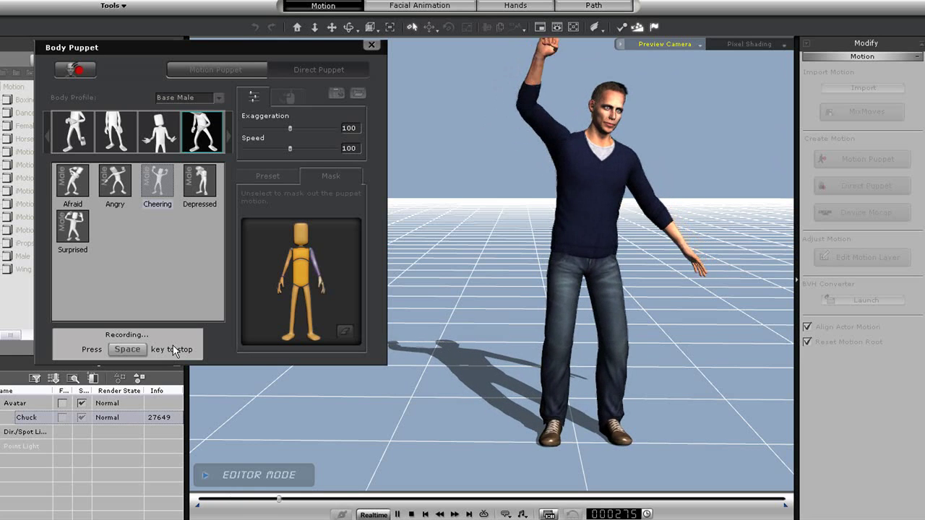
key(space)
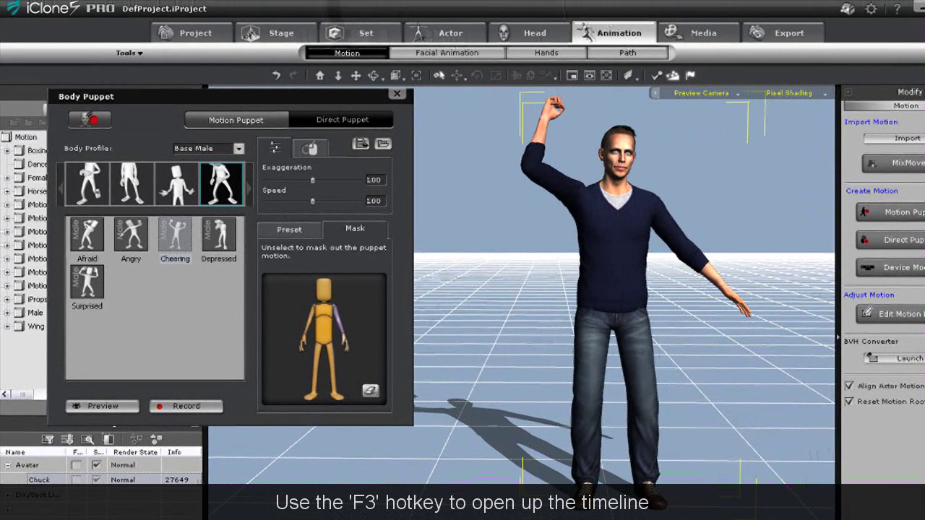
Open the timeline, show the character's motion track and scrub through the recorded puppet clip to about frame 268.
key(F3)
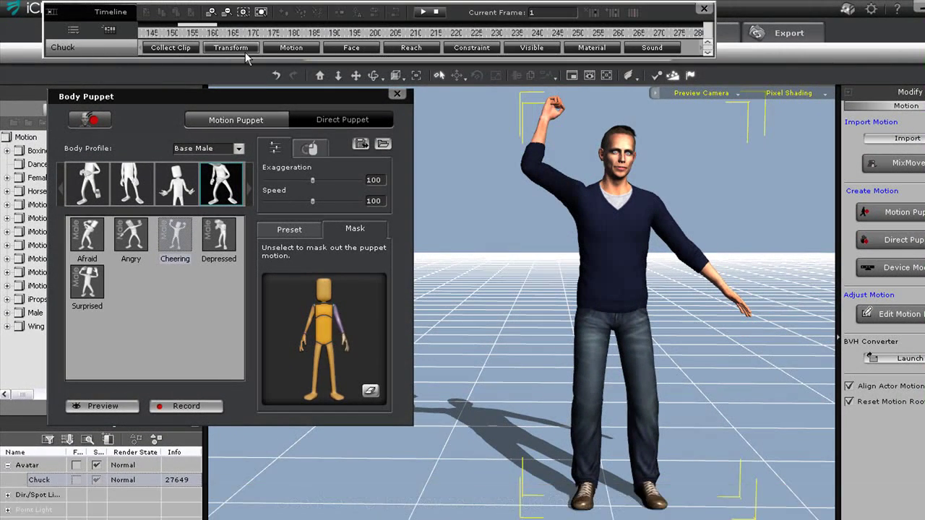
click(288, 47)
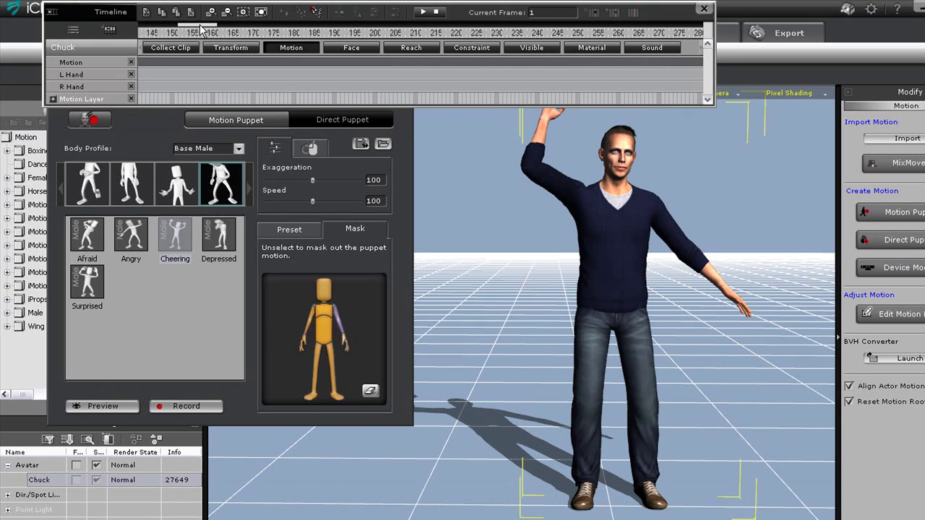
drag(201, 27, 238, 24)
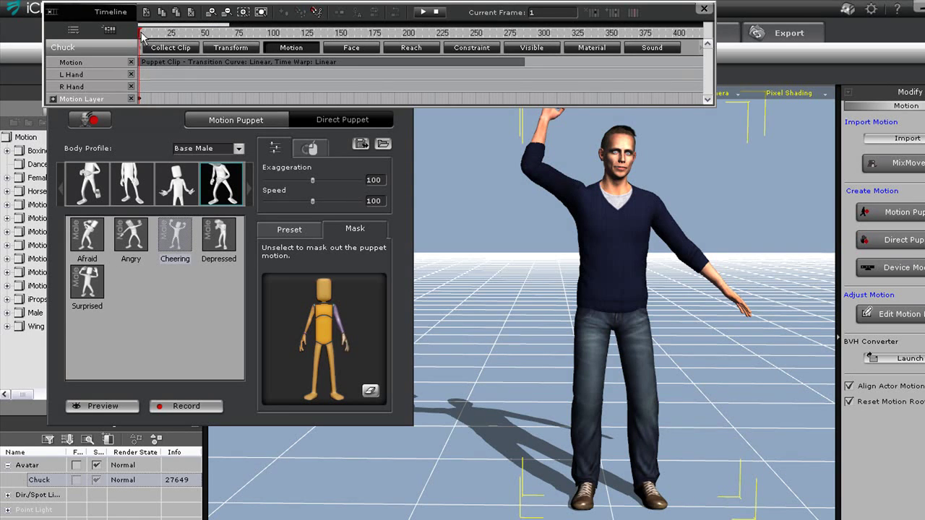
drag(142, 36, 563, 36)
Try shortening the puppet clip to end at about frame 136 and play it back from the start.
click(502, 63)
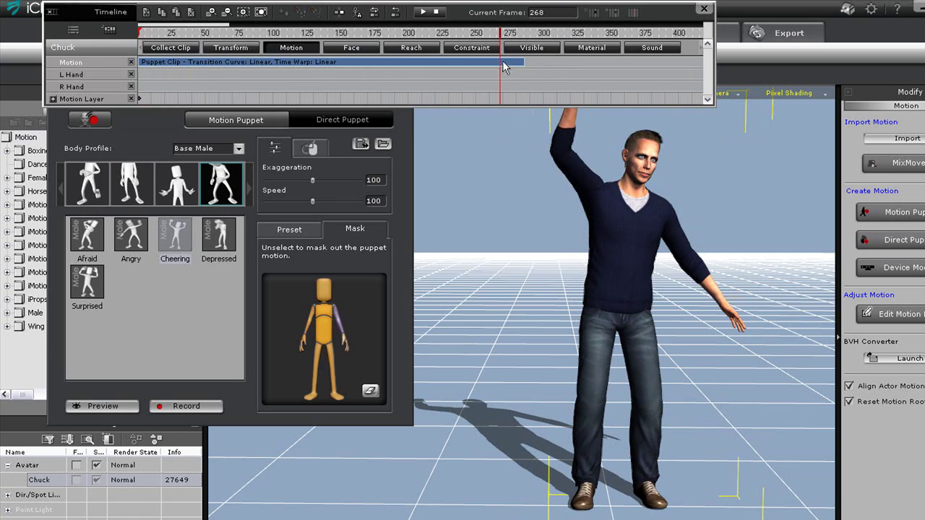
drag(526, 61, 322, 61)
key(space)
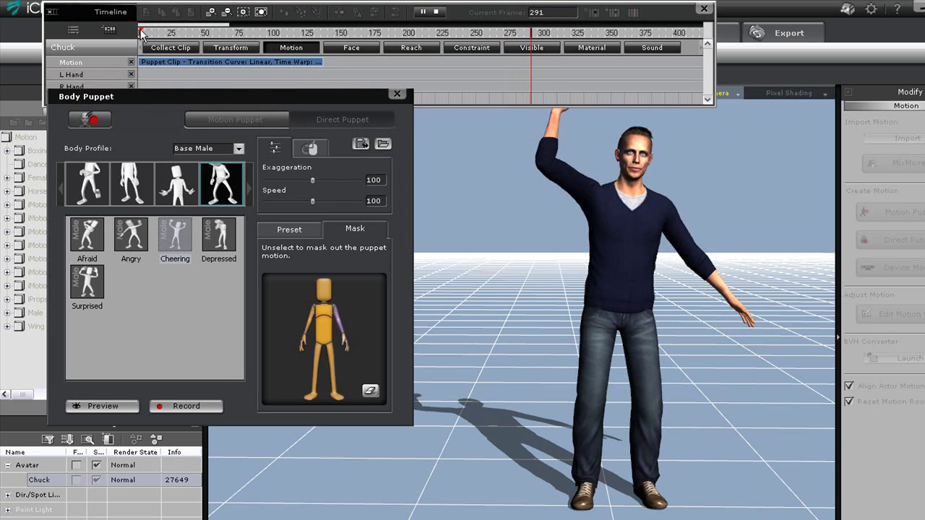
click(142, 33)
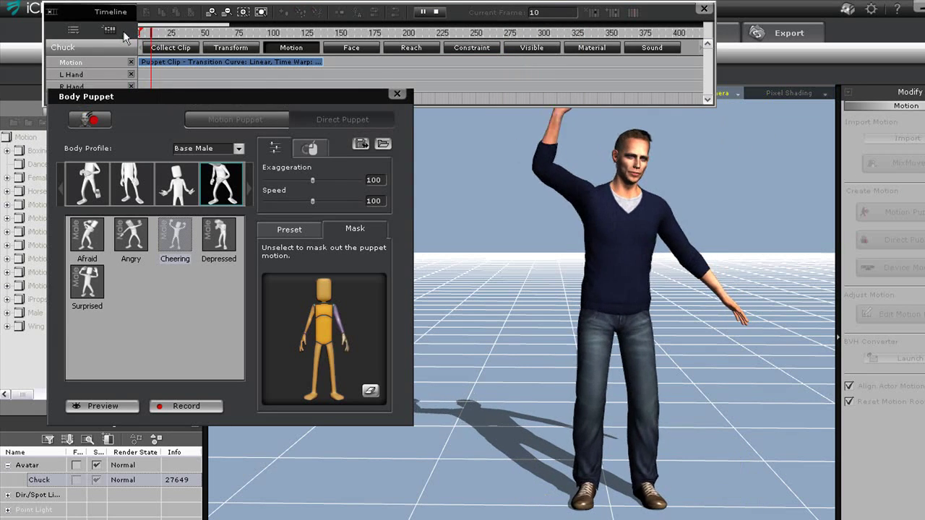
key(space)
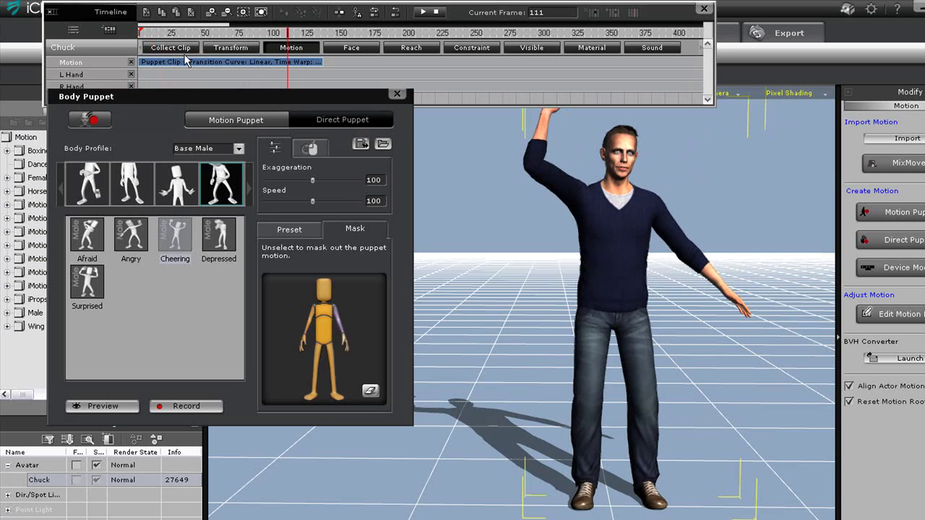
Break the puppet clip at frame 111 and delete its second part.
click(187, 62)
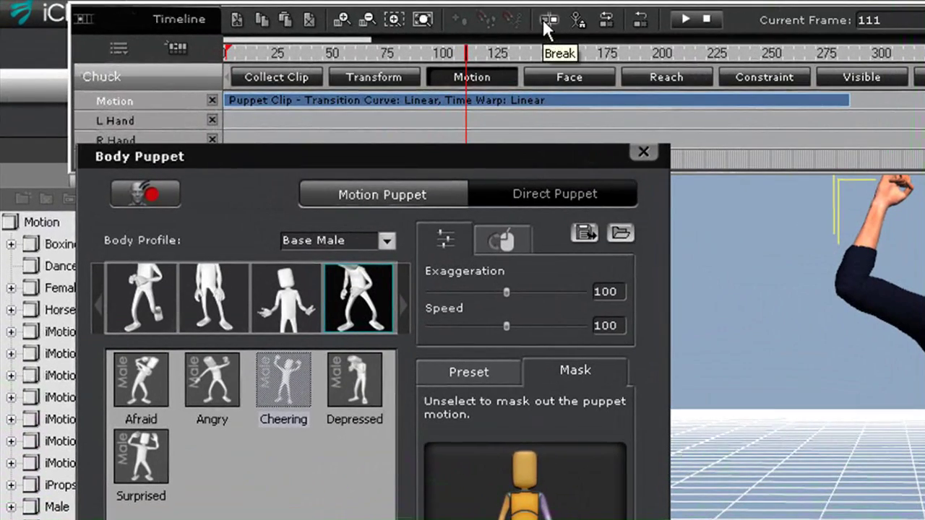
click(545, 19)
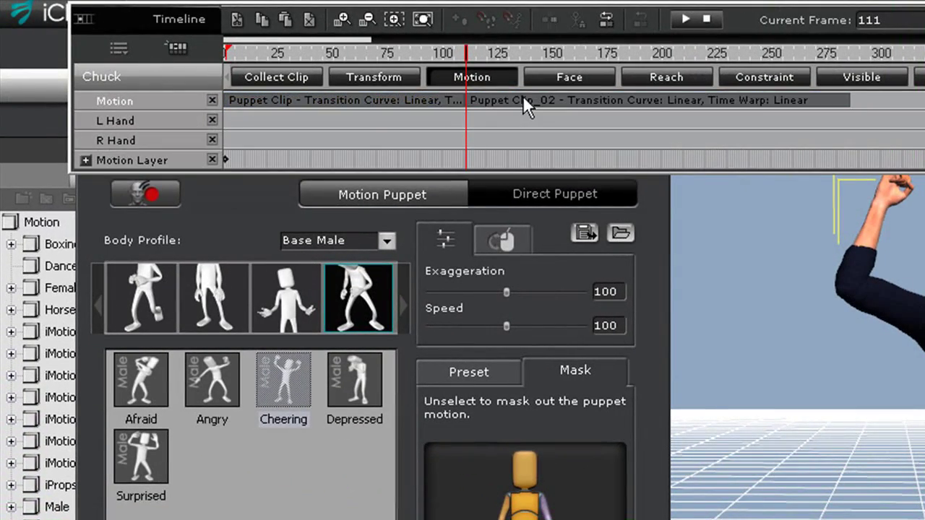
key(Delete)
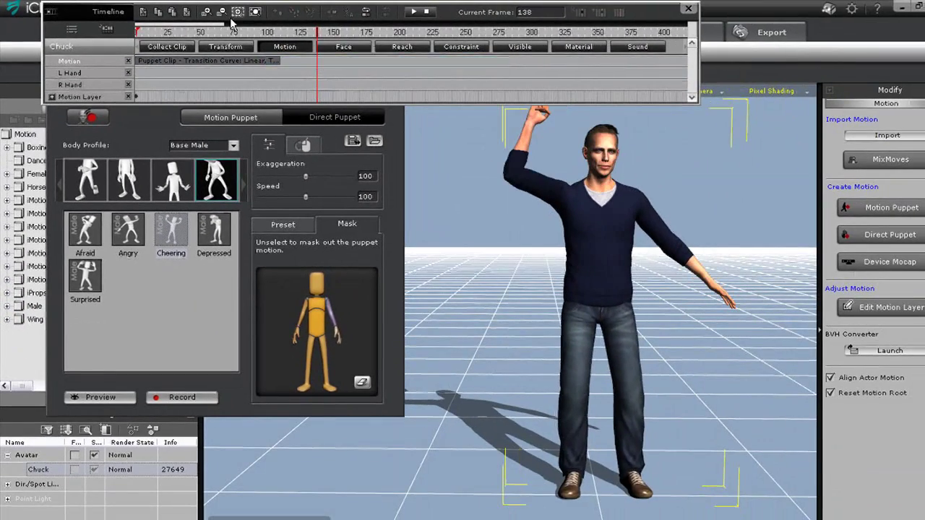
Play back the remaining puppet clip from the first frame.
drag(166, 31, 128, 40)
key(space)
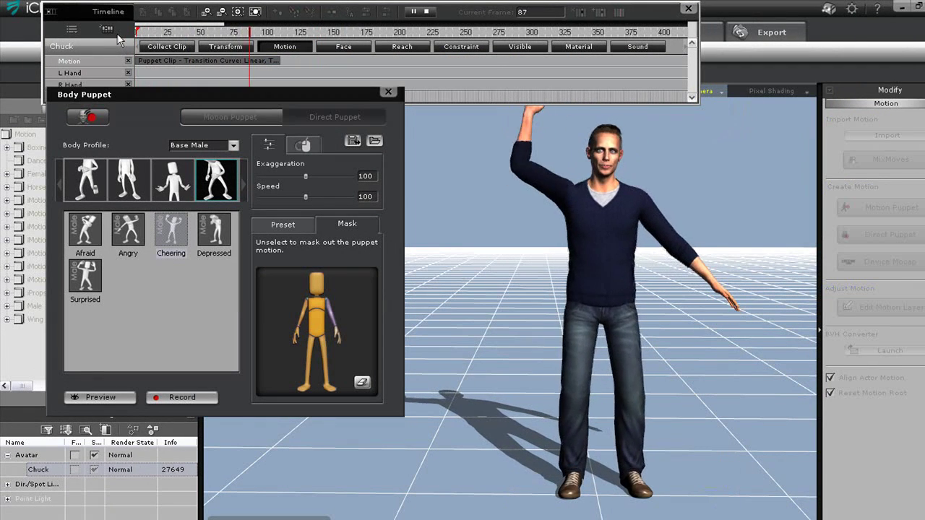
key(space)
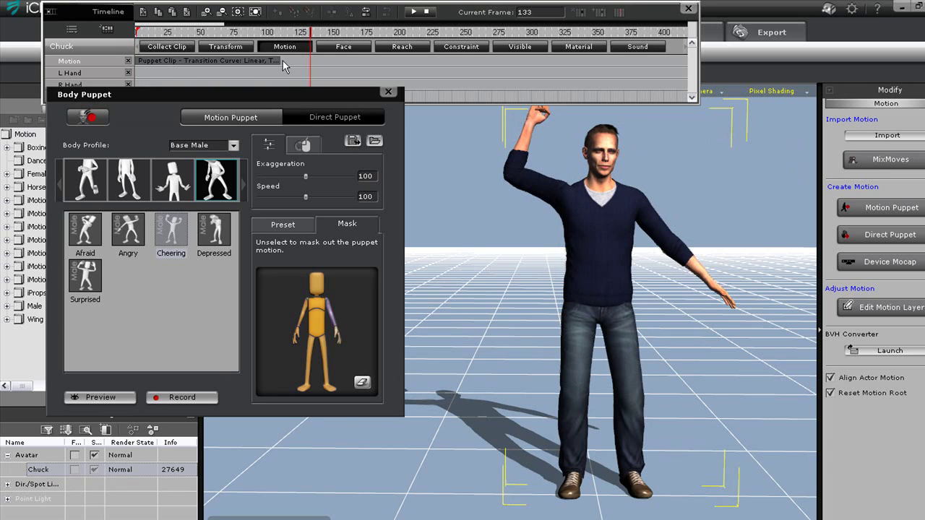
Try stretching the clip's end to about frame 175, play it from the start and undo the stretch.
drag(283, 60, 365, 60)
click(142, 31)
key(space)
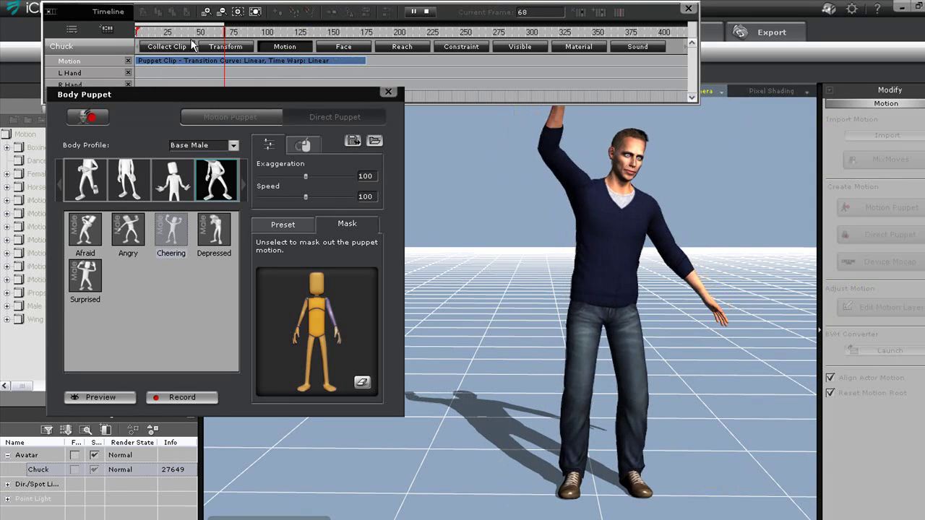
key(space)
key(ctrl+z)
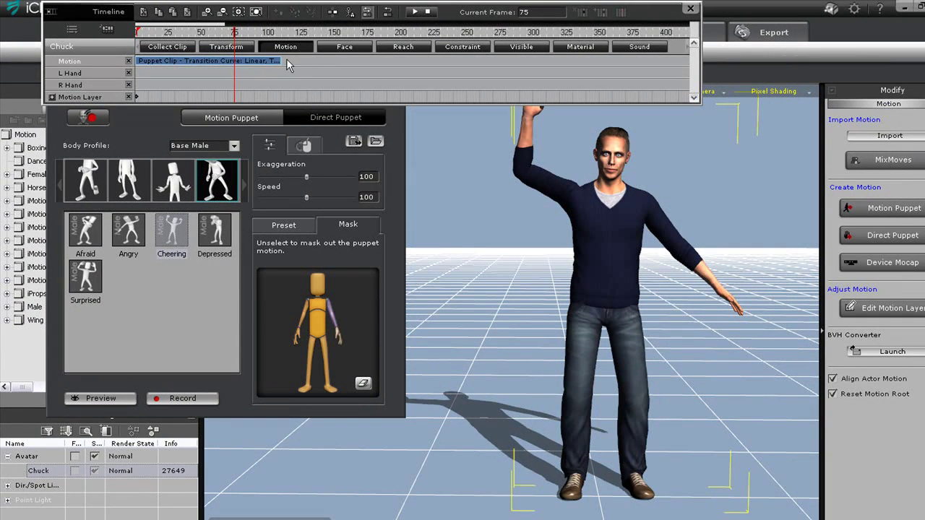
Loop the trimmed clip by extending its end to about frame 219, play it and return to frame 1.
drag(281, 61, 339, 60)
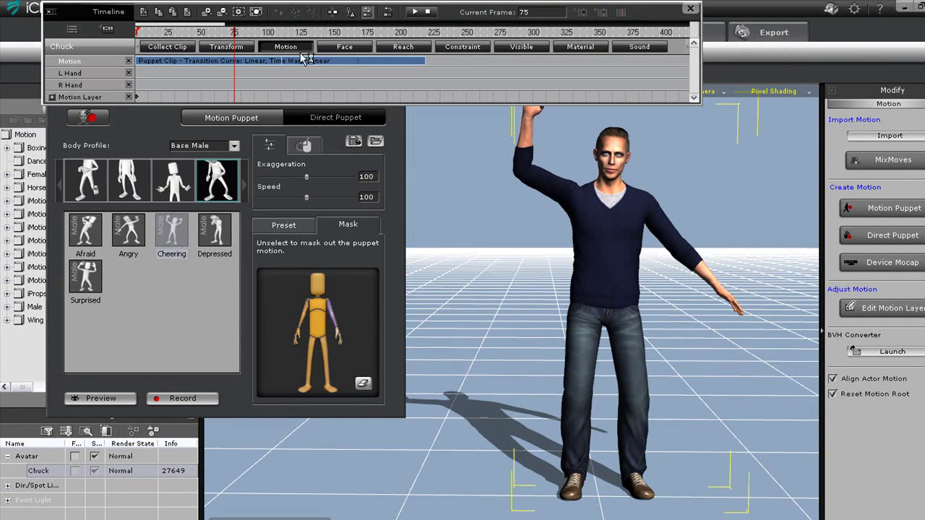
key(space)
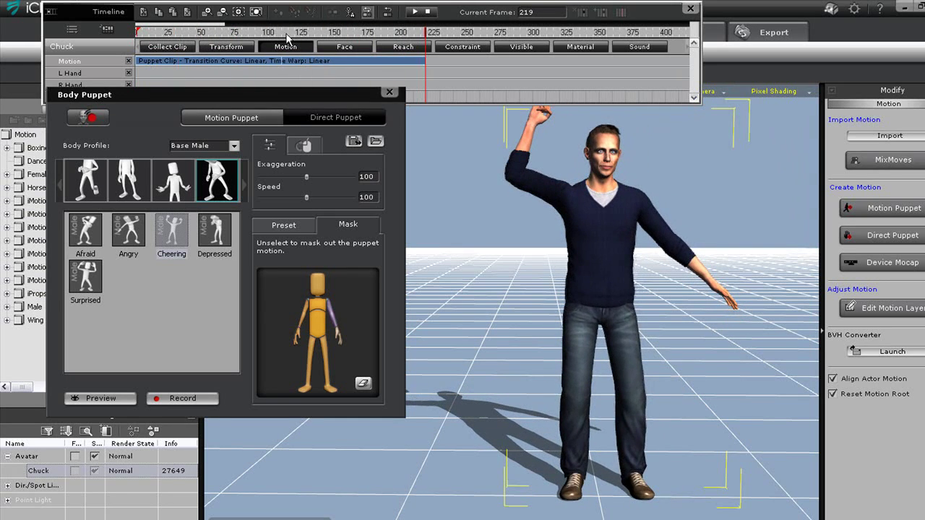
drag(298, 34, 136, 34)
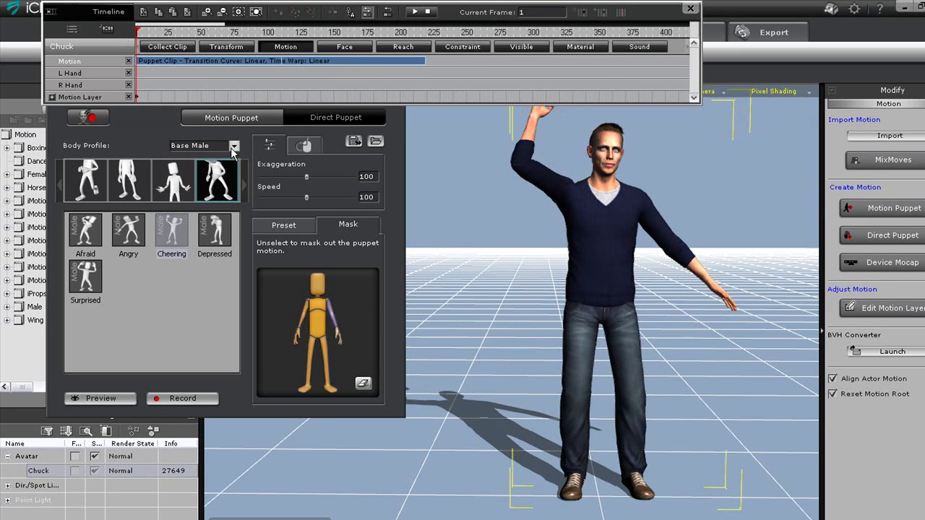
Select the Taunt motion and mask out the head, torso, right arm and both legs, keeping only the left arm active.
click(170, 189)
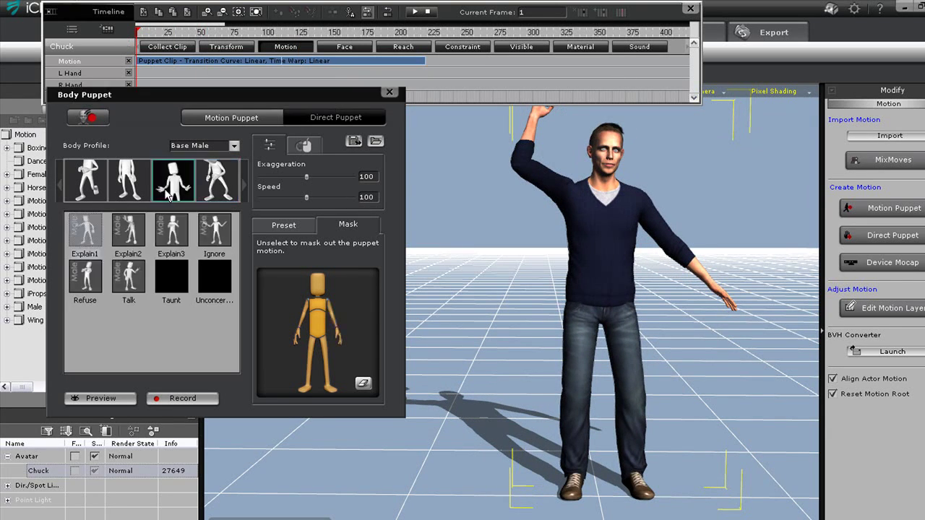
click(172, 271)
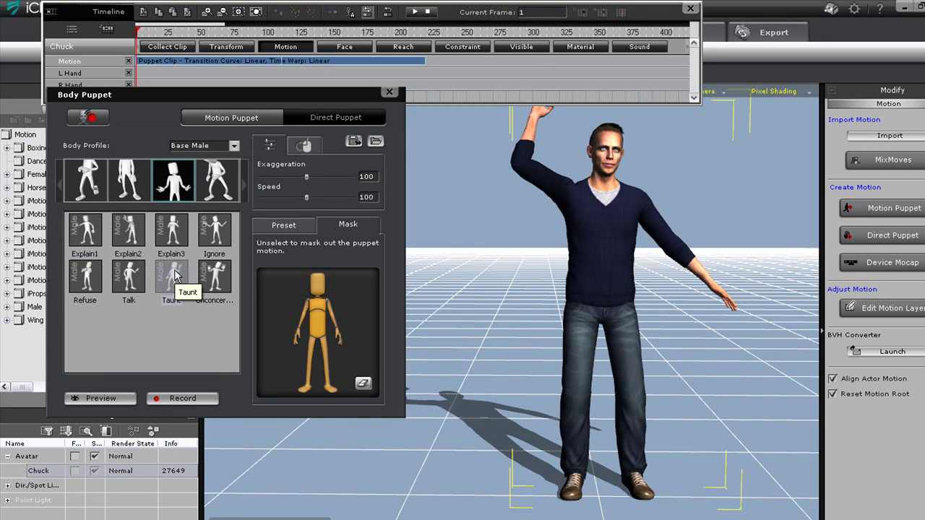
click(316, 290)
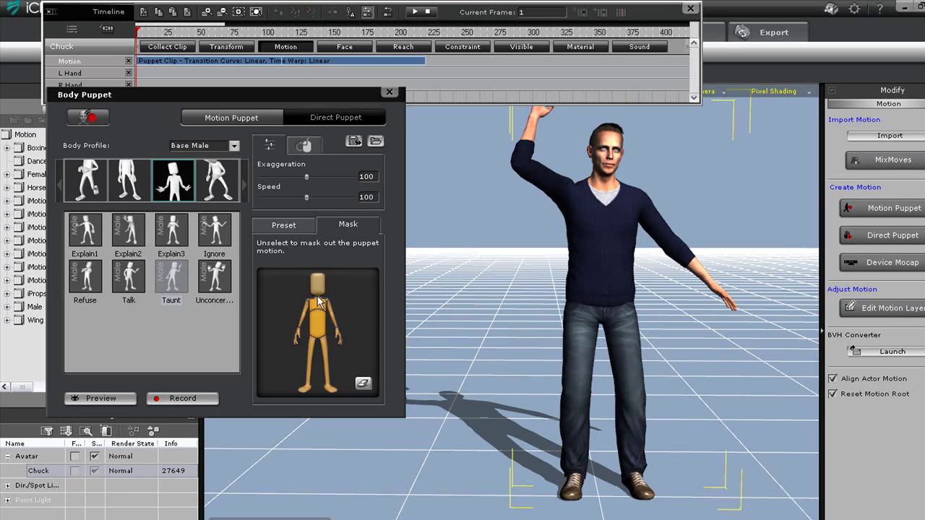
click(297, 334)
click(315, 367)
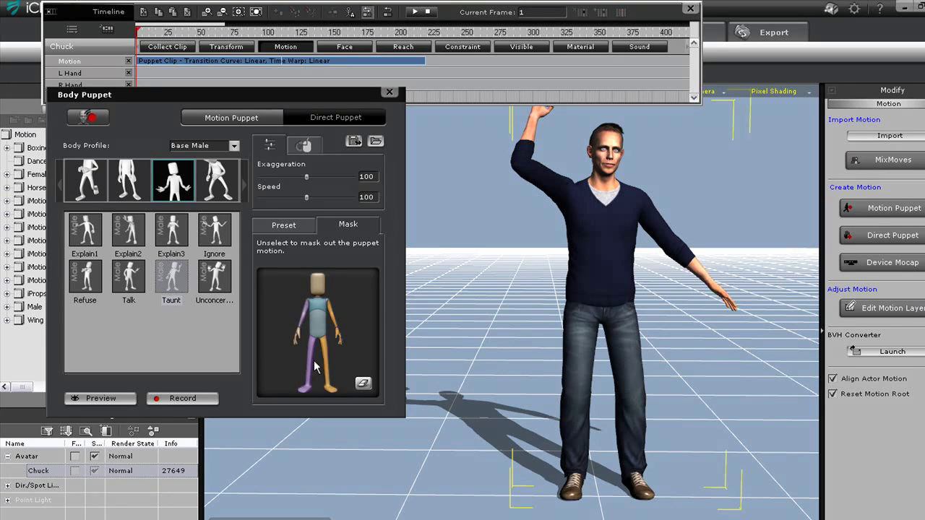
Record the masked Taunt motion over the existing clip to frame 295, then preview the motion.
click(189, 399)
key(space)
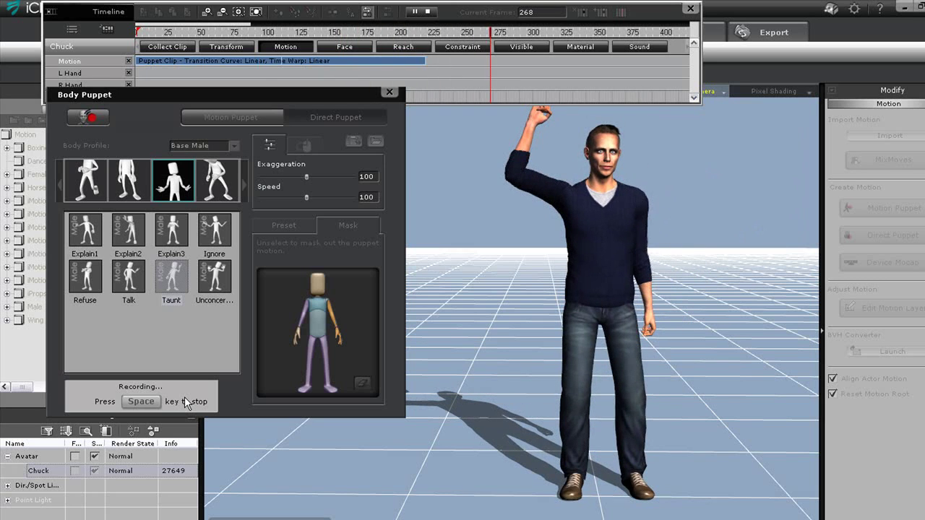
key(space)
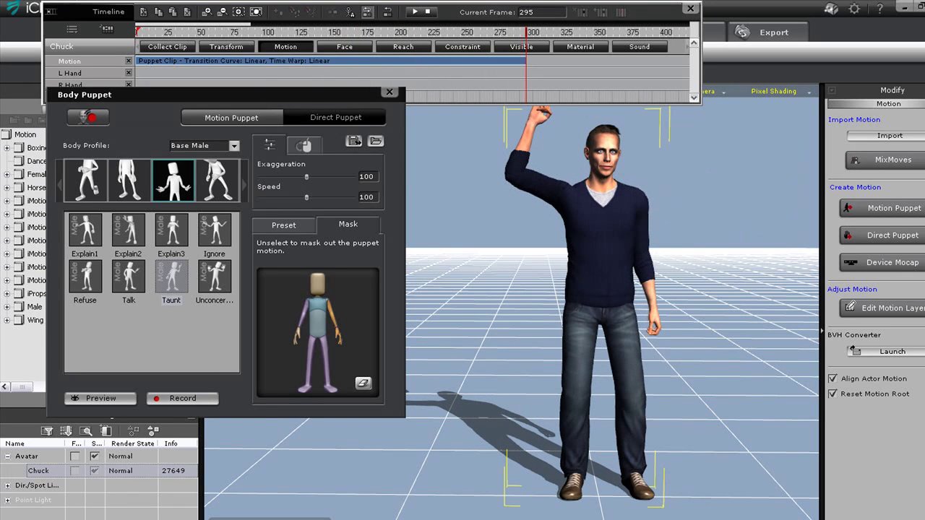
key(space)
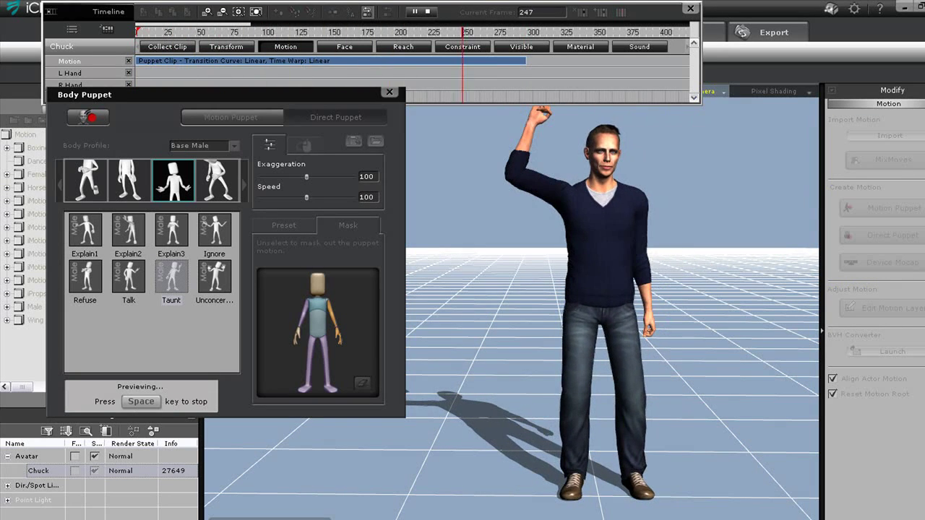
key(space)
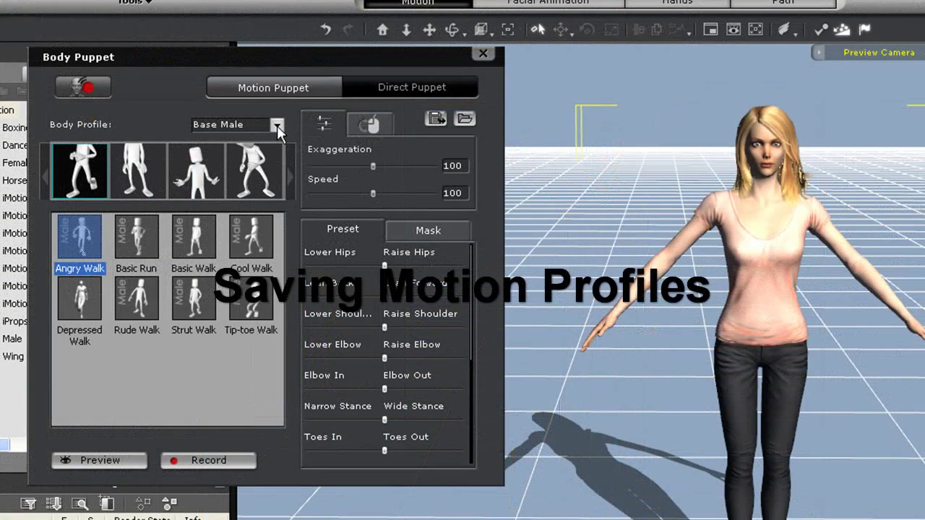
Switch the body profile to Base Female and preview its Hand on waist idle motion.
click(277, 126)
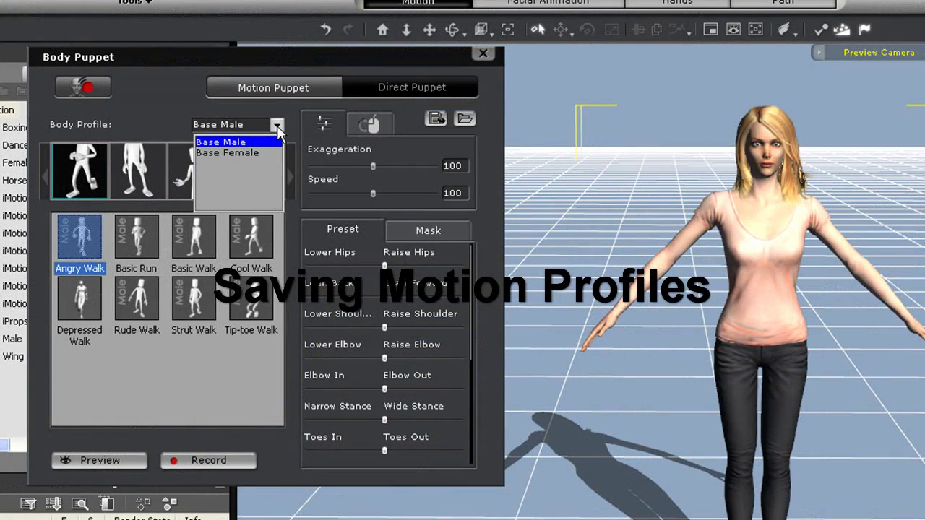
click(245, 156)
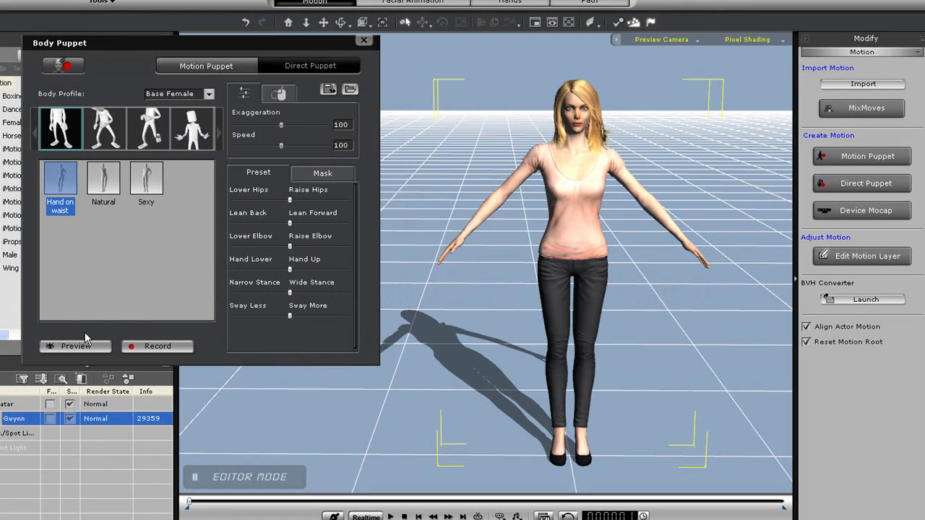
click(79, 346)
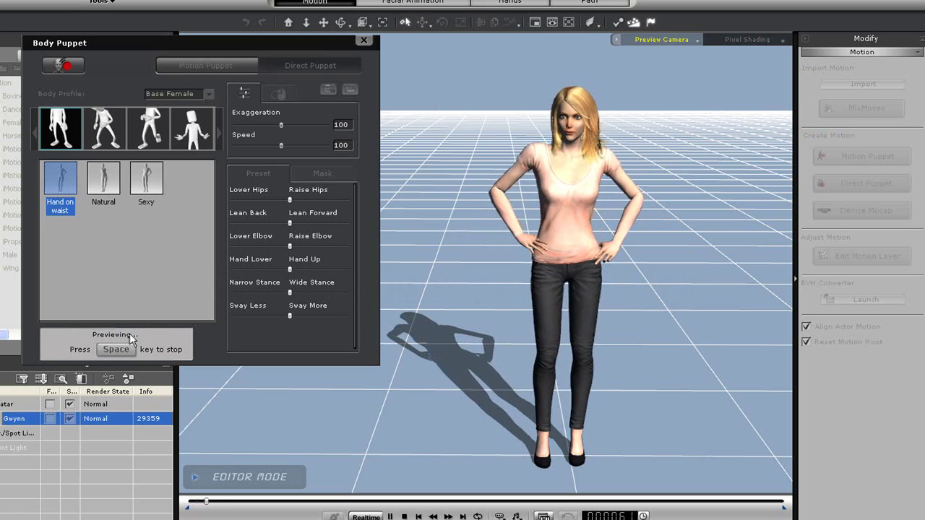
key(space)
Preview the Dejected motion from the female emotion category.
click(104, 128)
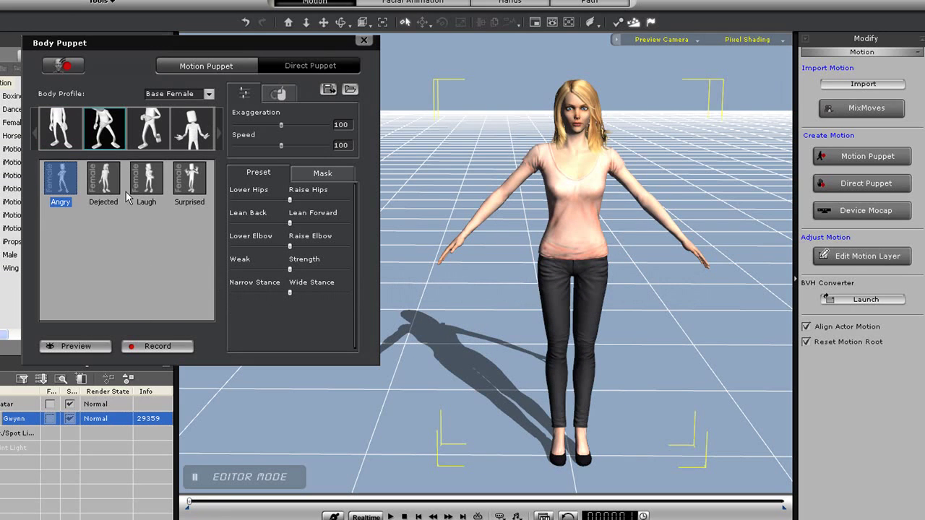
click(105, 185)
click(72, 346)
key(space)
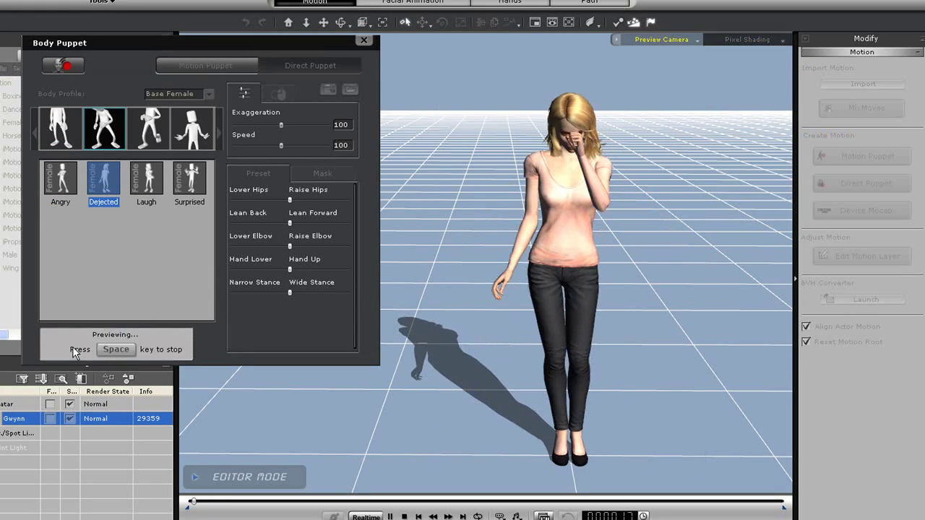
key(space)
Preview the Laugh motion from the female emotion category.
click(187, 180)
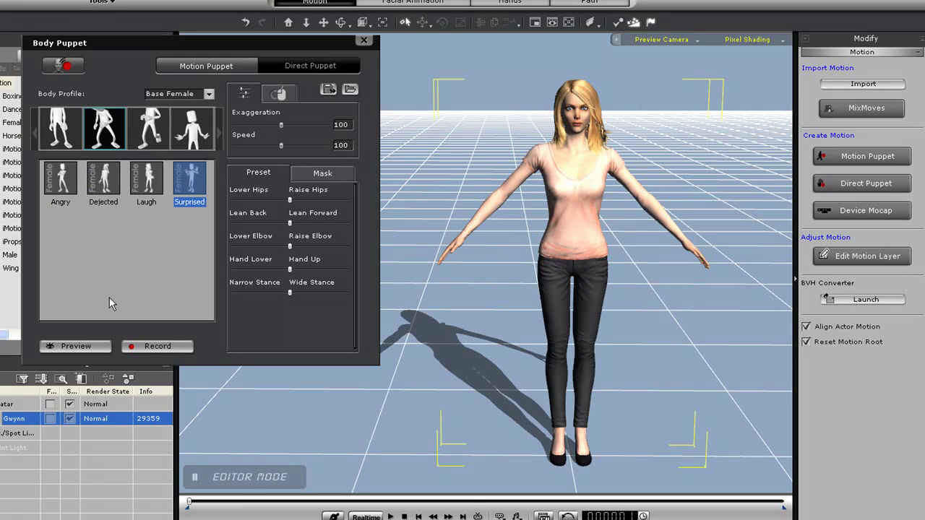
click(141, 190)
click(81, 350)
key(space)
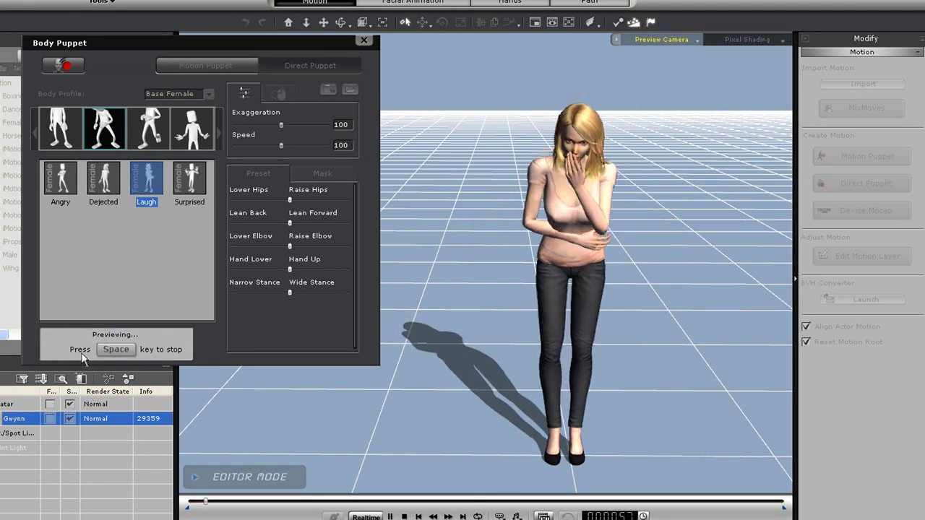
key(space)
Preview the Run motion from the female move category.
click(149, 137)
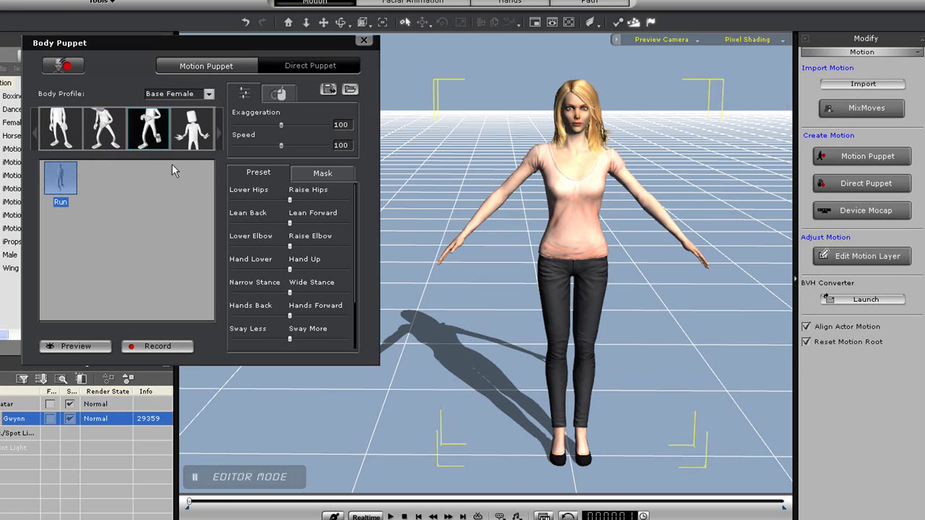
click(77, 347)
key(space)
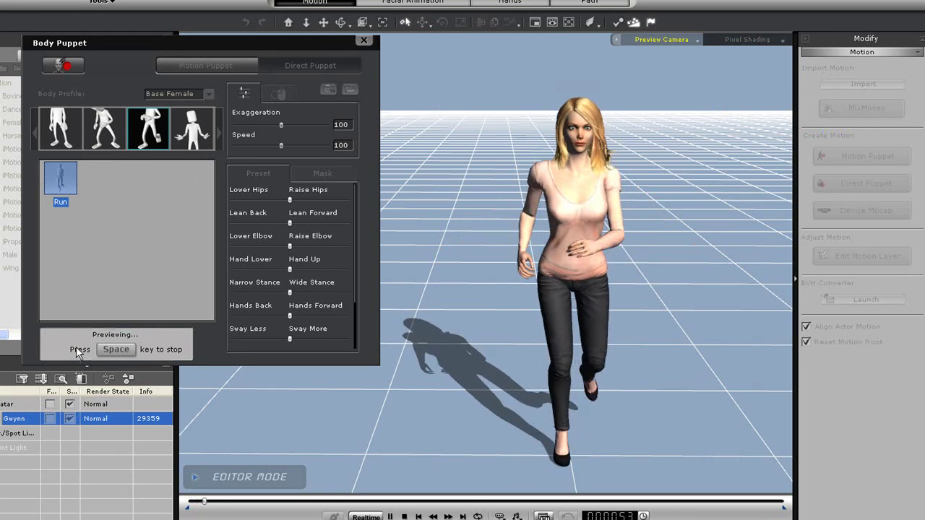
key(space)
Preview the Argue 2 motion from the female talk category.
click(192, 129)
click(103, 181)
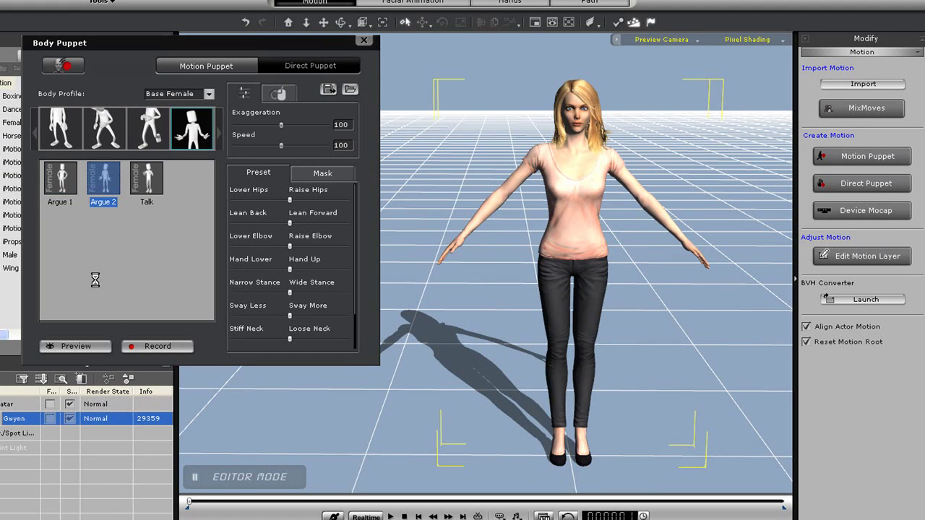
click(86, 349)
key(space)
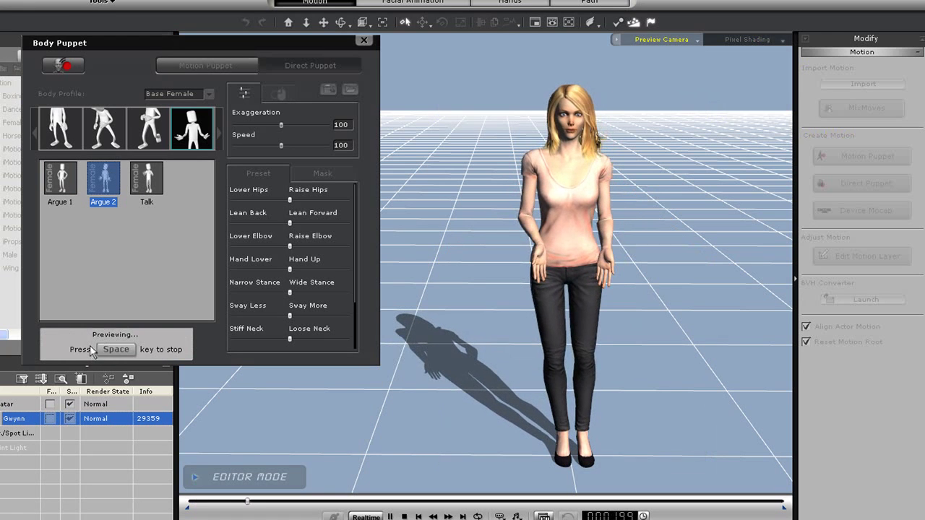
key(space)
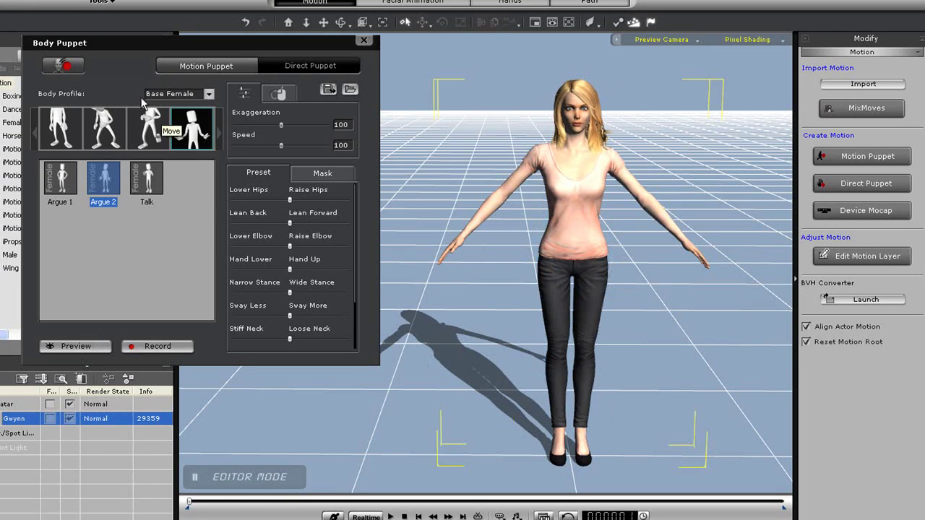
Select the Sexy motion from the female idle category and start previewing it.
click(60, 129)
click(147, 179)
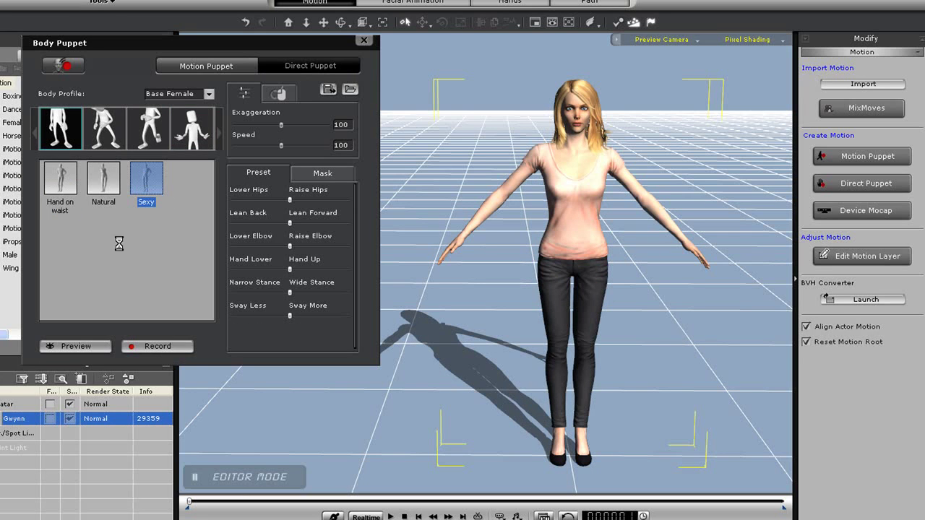
click(91, 346)
key(space)
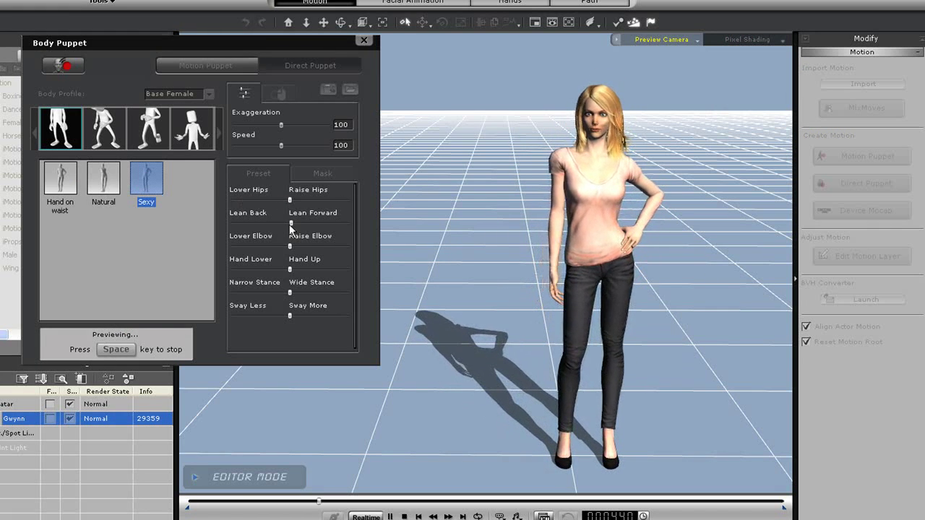
Adjust the previewed motion towards Lean Back, fully Lower Elbow and Wide Stance, with slightly lower hands and less sway, and end the preview.
drag(358, 229, 254, 228)
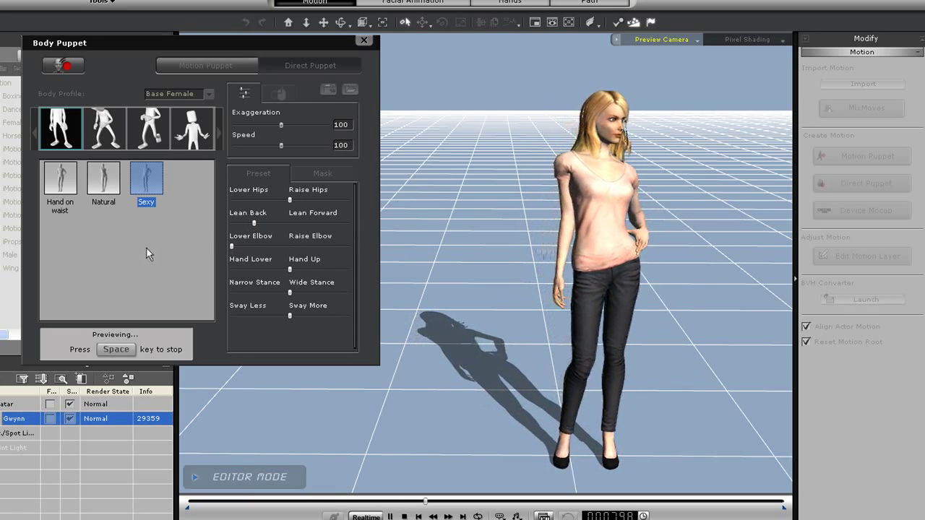
drag(232, 246, 347, 245)
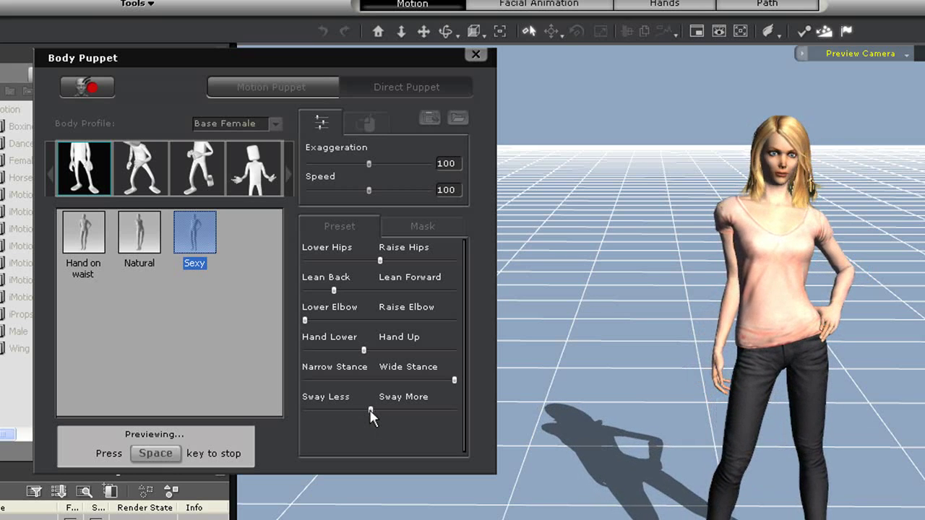
key(space)
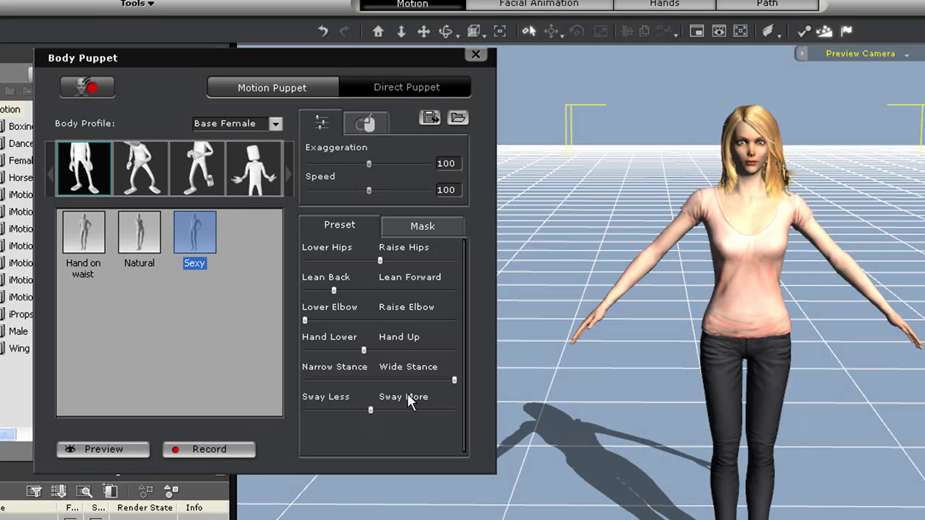
Save the adjusted motion profile in the Project folder as the iClone puppet file sexy02.
click(430, 117)
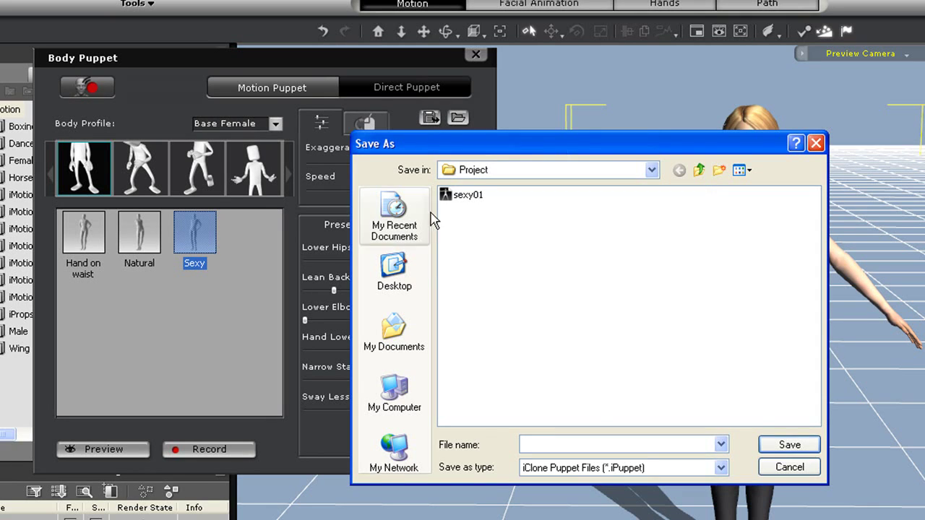
text(sex)
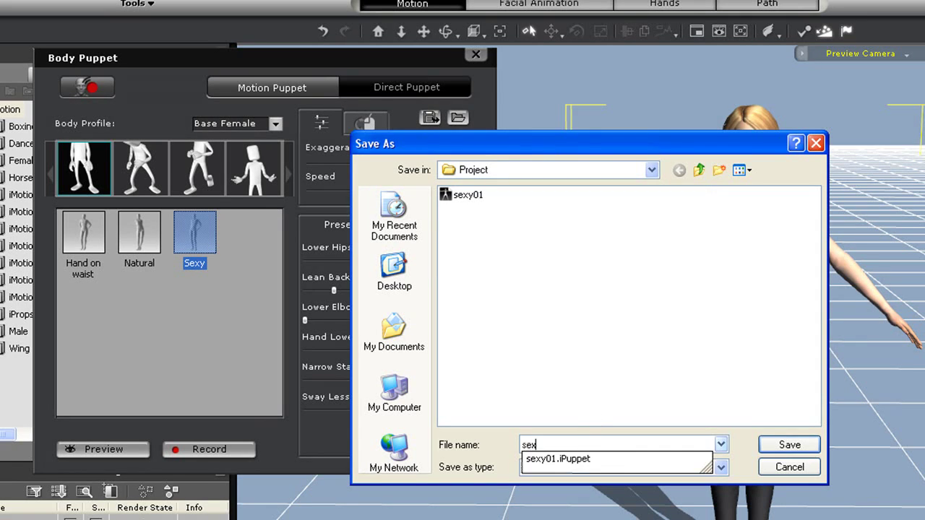
text(y02)
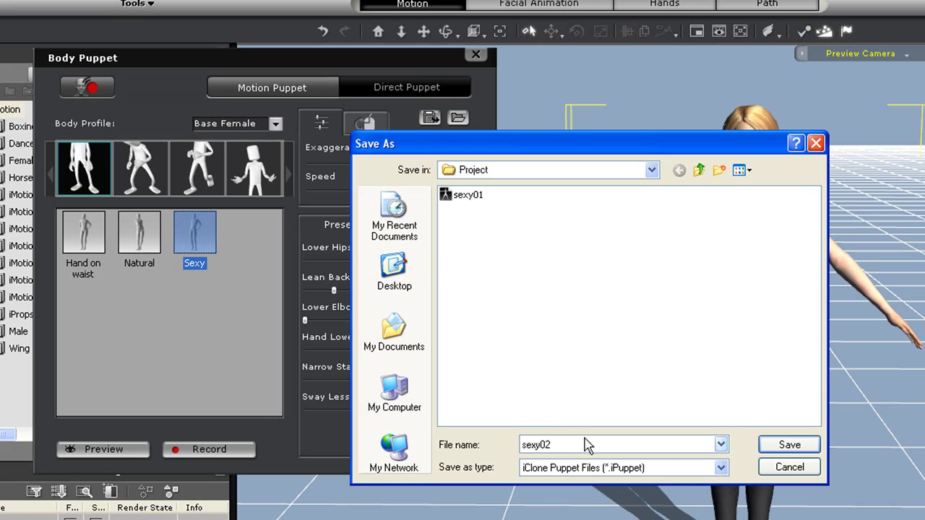
click(790, 445)
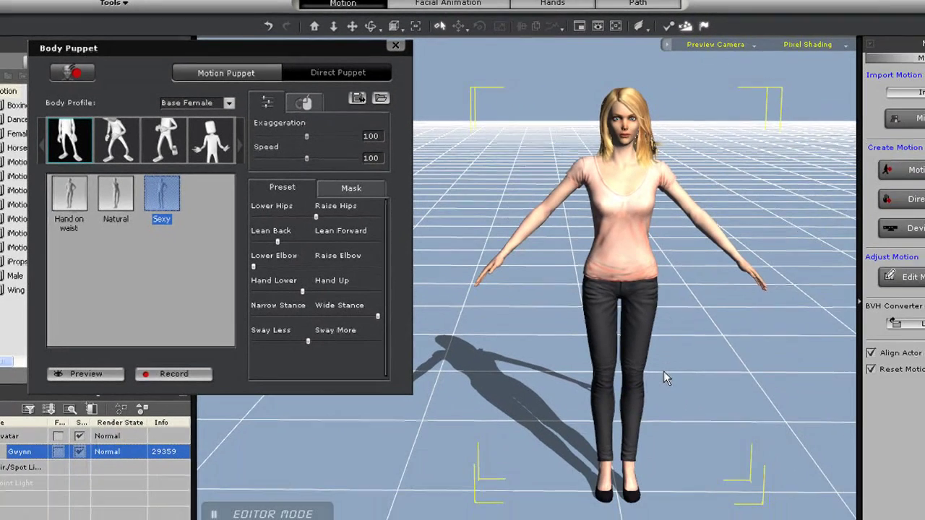
Preview the Sexy motion while moving the stance, elbow, lean and hips adjustments to near their midpoints.
click(85, 367)
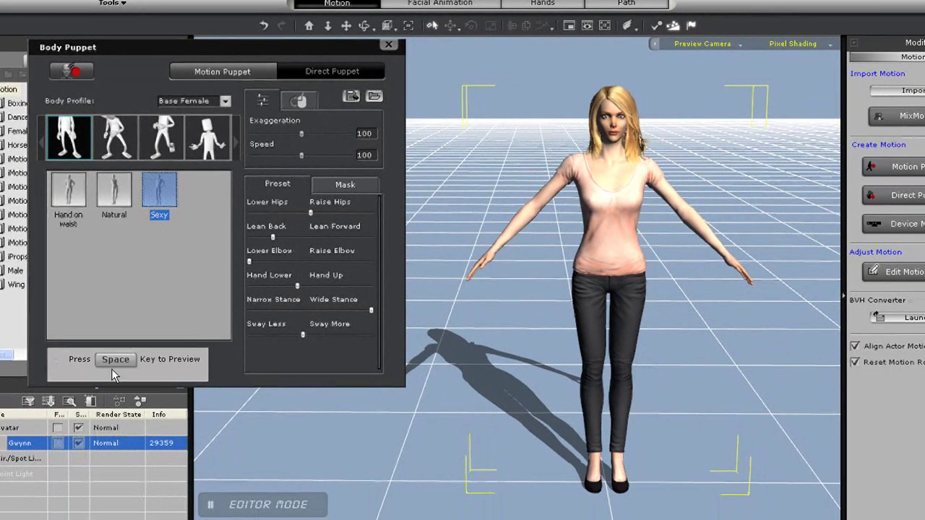
key(space)
drag(370, 311, 309, 317)
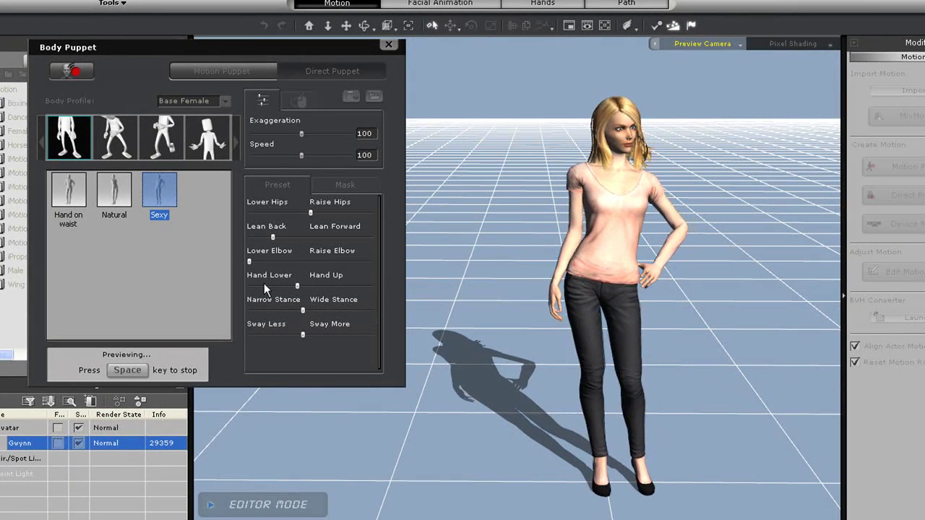
drag(249, 261, 306, 213)
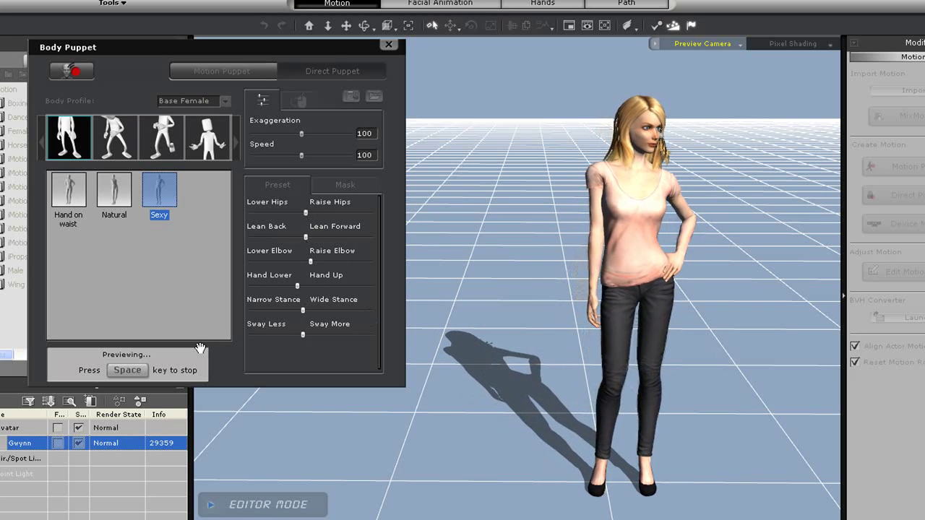
key(space)
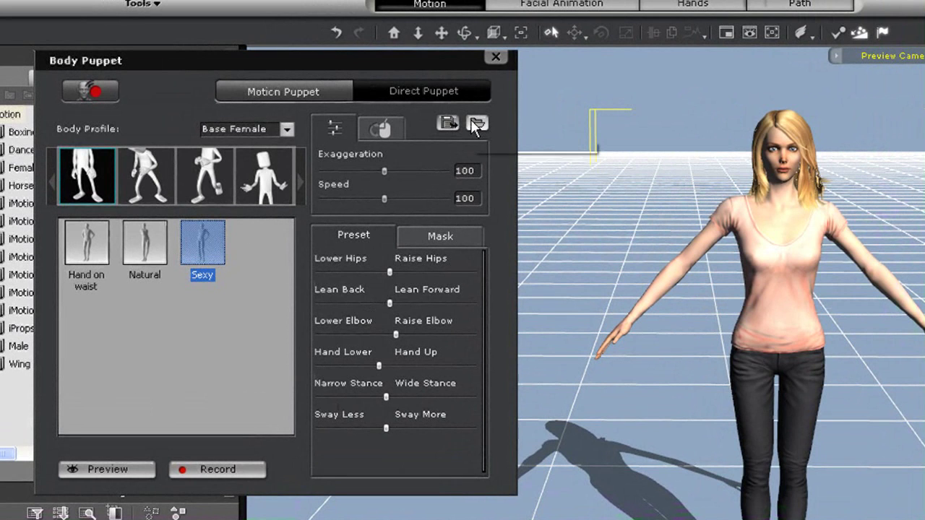
Load the saved sexy02 iClone puppet file from the Project folder and preview its motion on the female character.
click(477, 125)
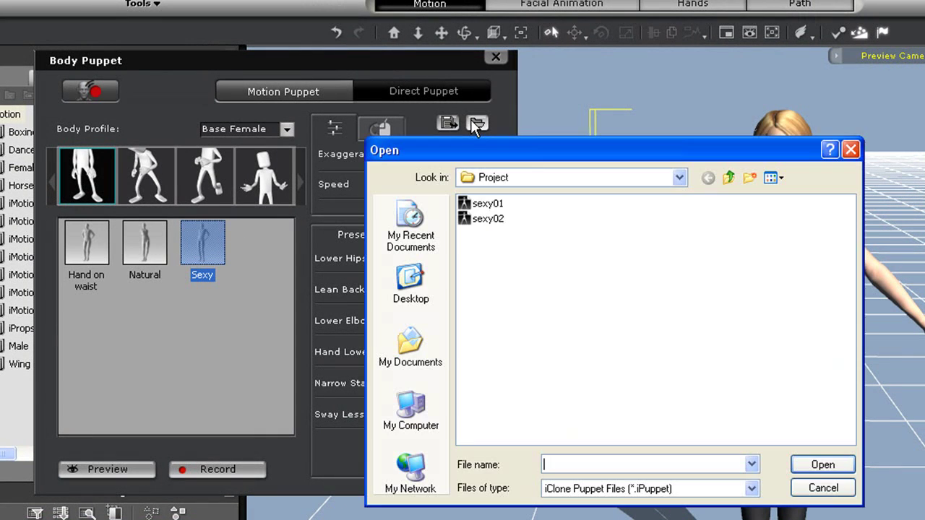
click(488, 218)
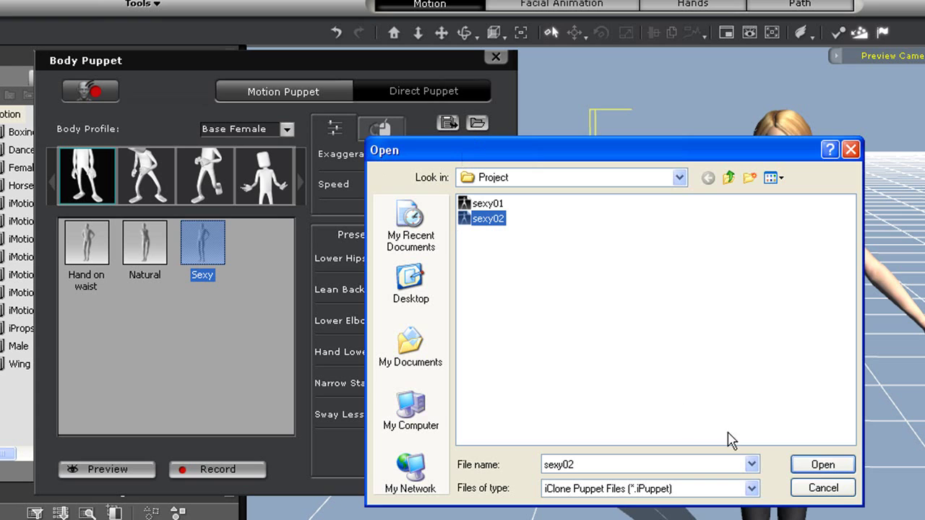
click(822, 465)
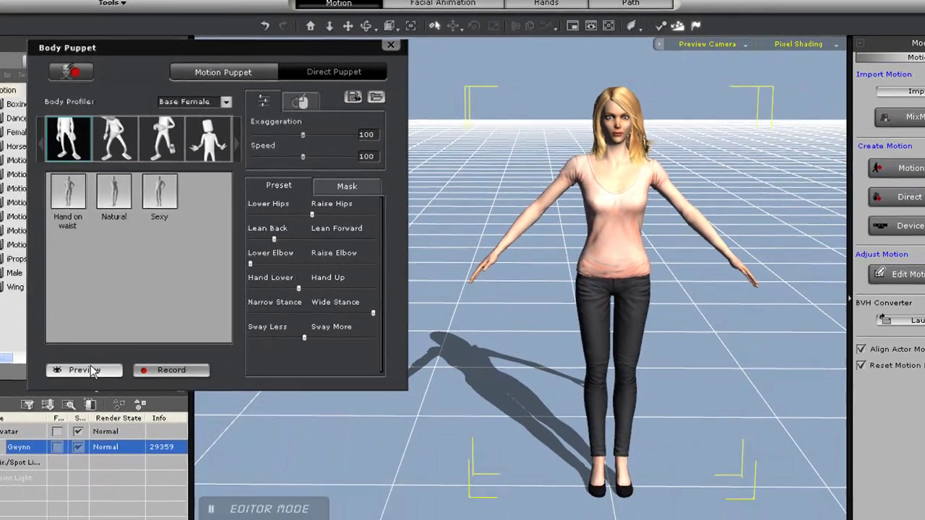
click(110, 471)
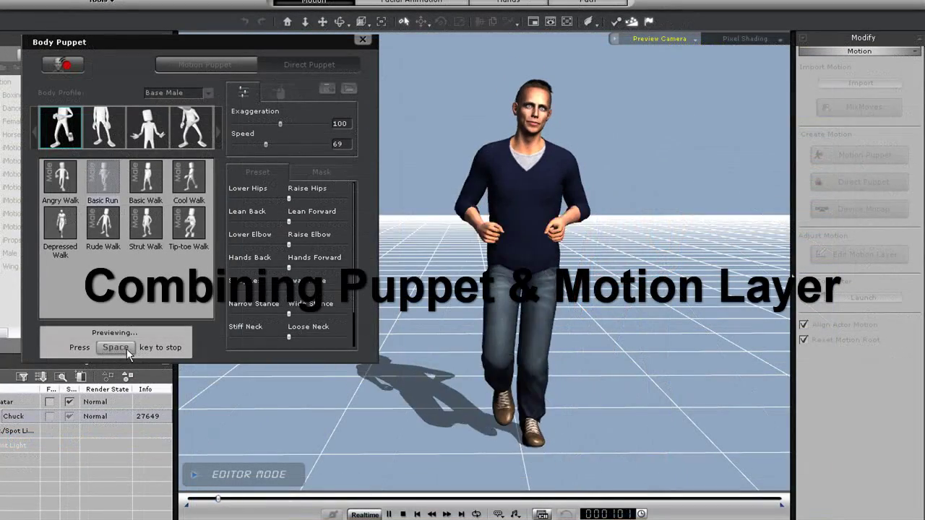
End the preview and record the Basic Run puppet motion for the male character.
key(space)
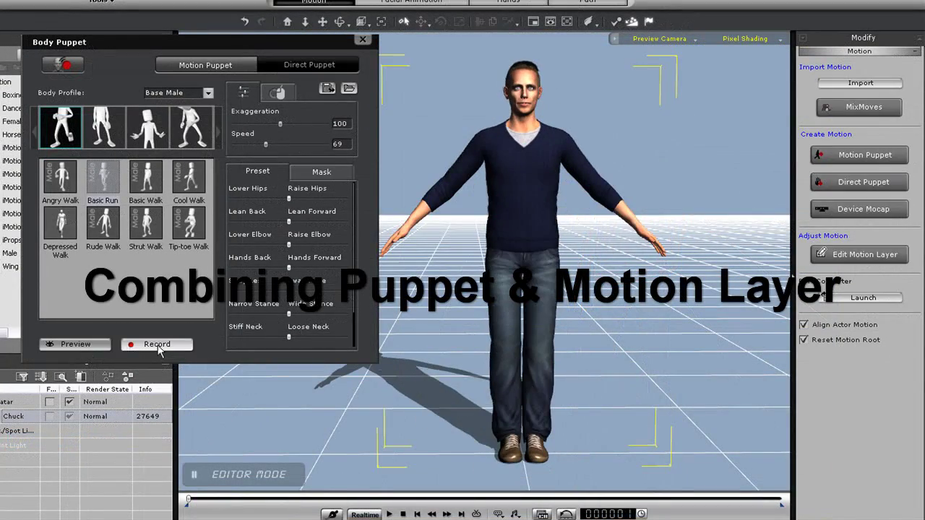
click(158, 346)
key(space)
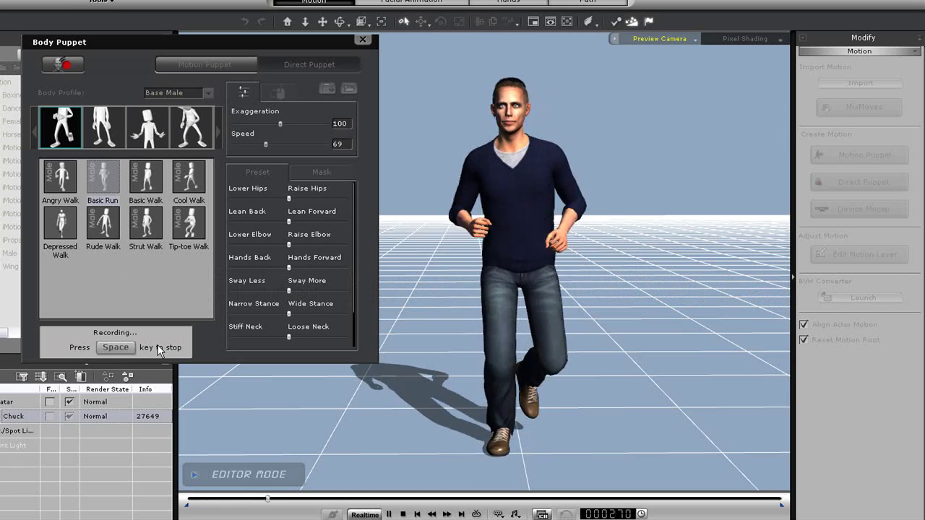
key(space)
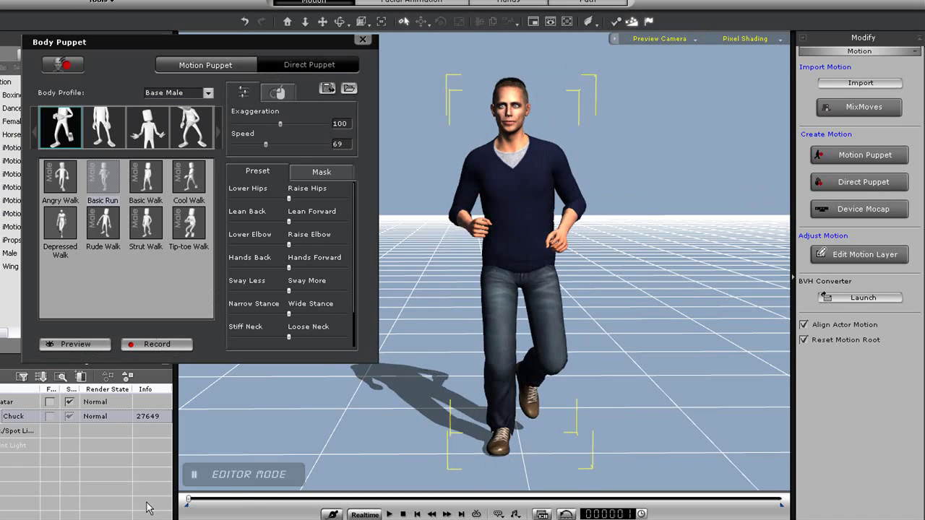
Play back the recorded run motion, stop it and close the Body Puppet.
key(space)
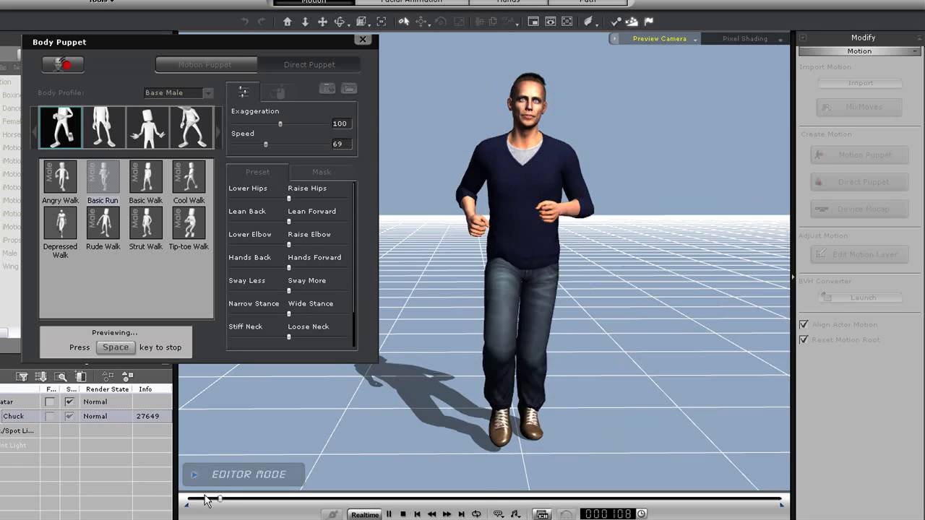
key(space)
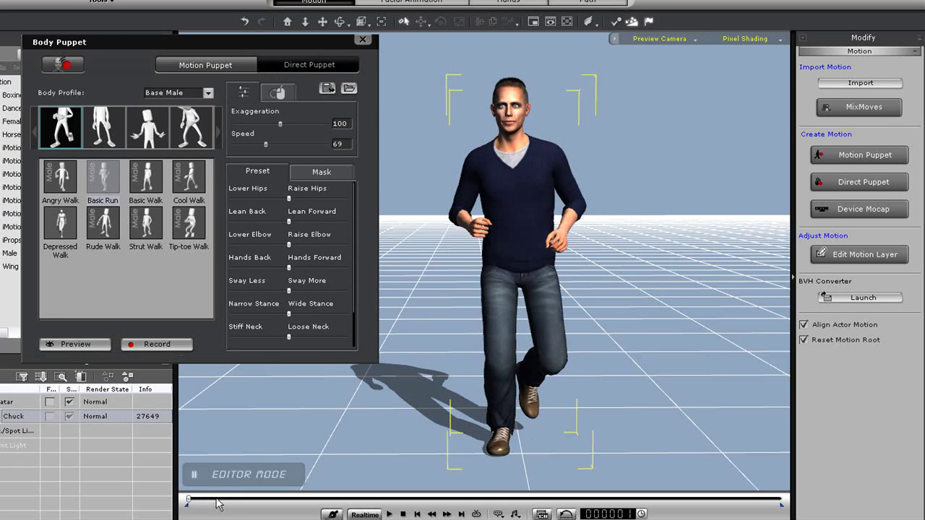
click(364, 40)
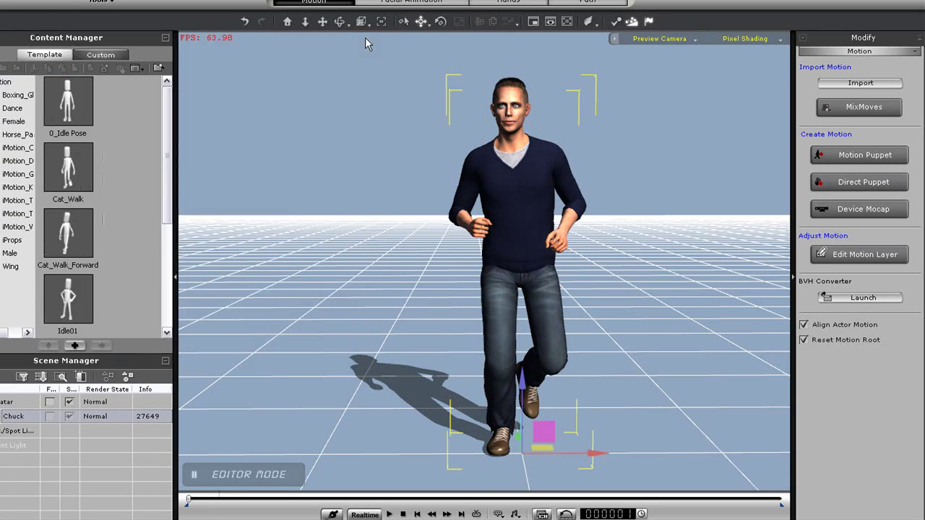
Open the motion layer editor for the male character and rotate his head towards his right side.
click(859, 257)
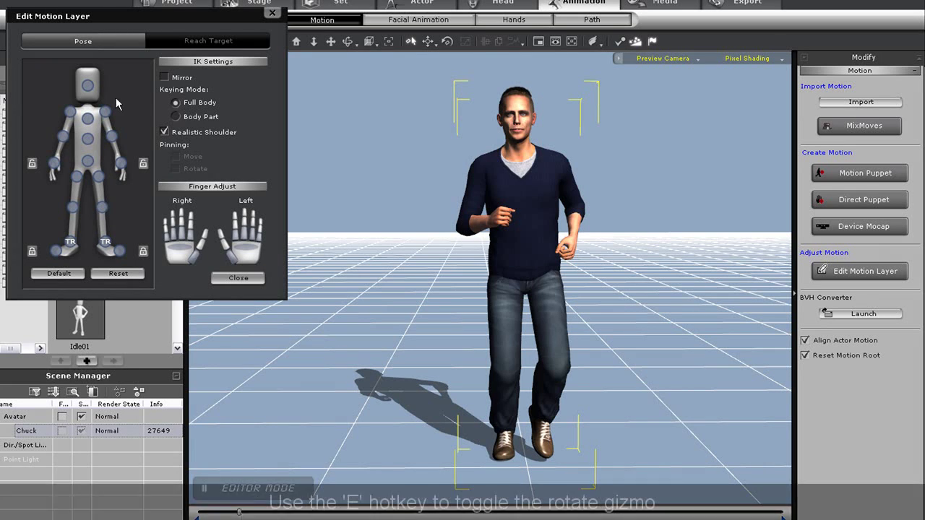
click(87, 85)
key(e)
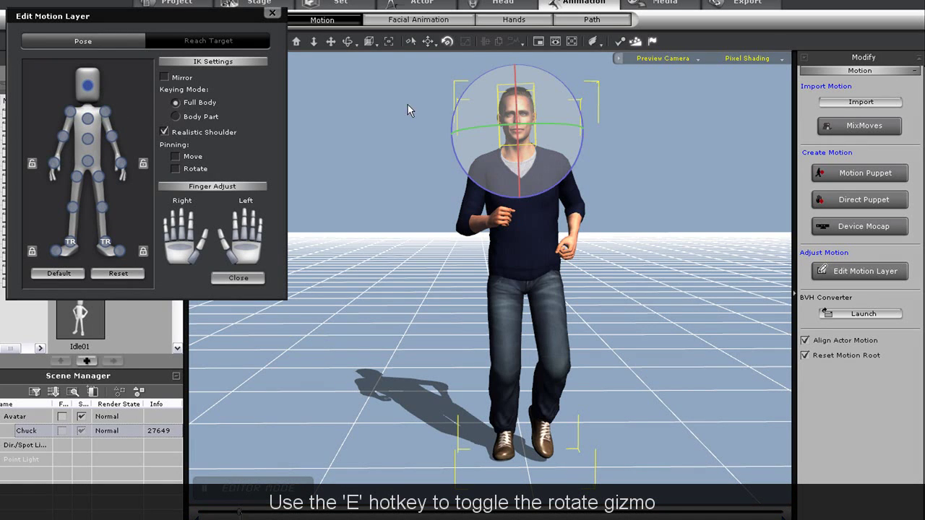
drag(539, 125, 513, 124)
Move the character's right hand outwards and up so the arm extends to the side at shoulder height.
click(55, 164)
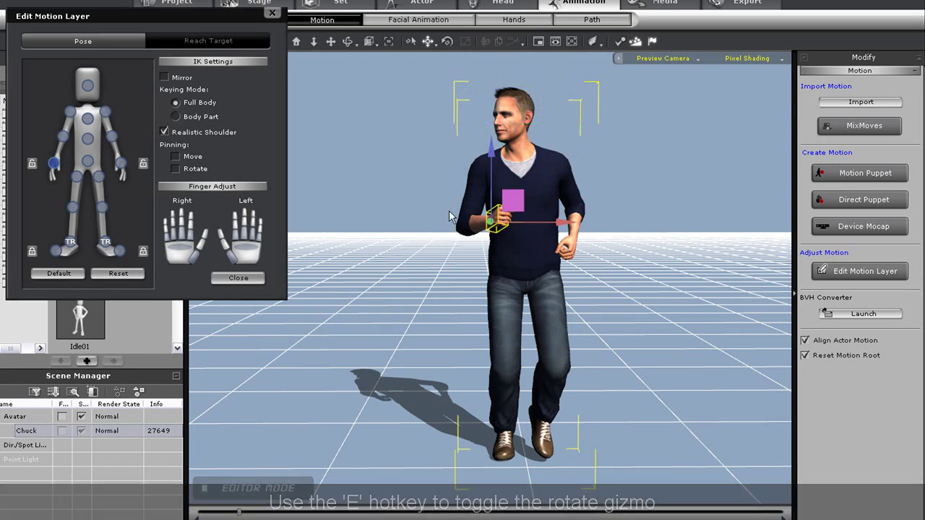
drag(465, 196, 404, 144)
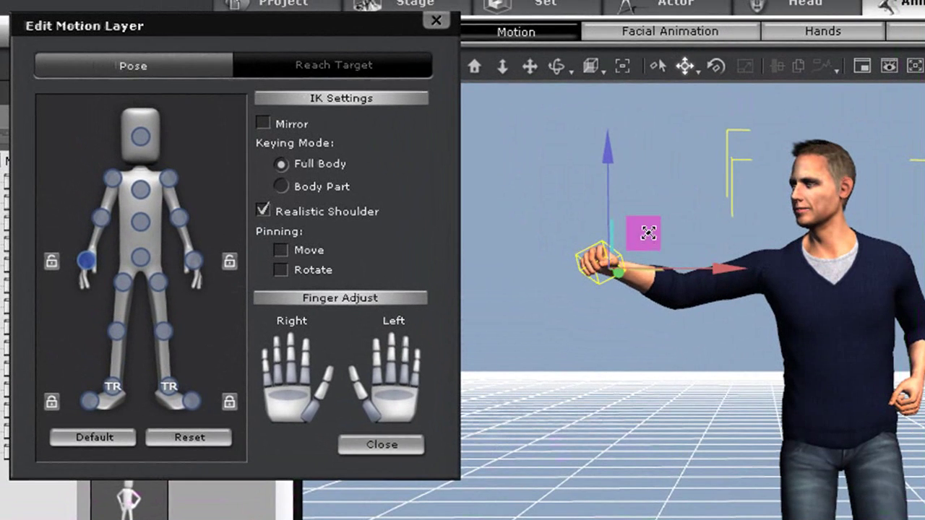
drag(648, 232, 649, 233)
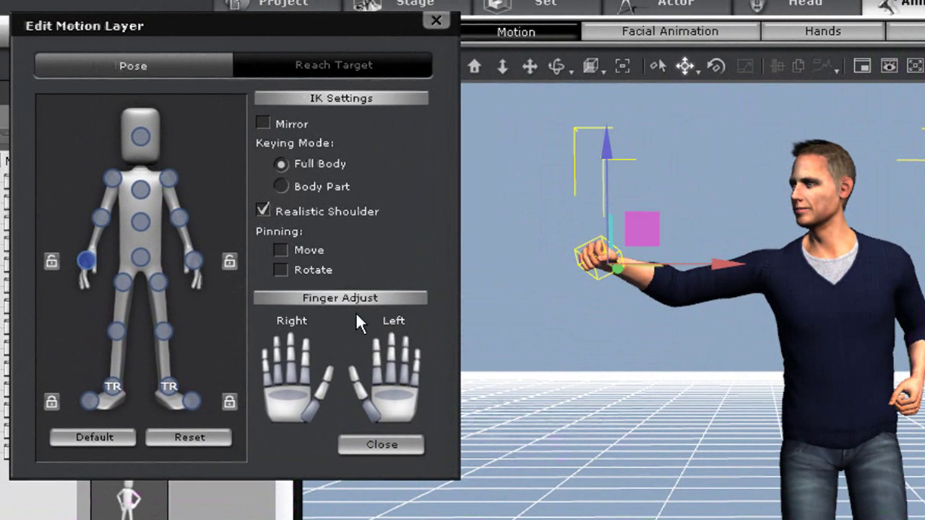
Rotate the three joints of the right index finger to straighten it into a pointing gesture.
click(306, 372)
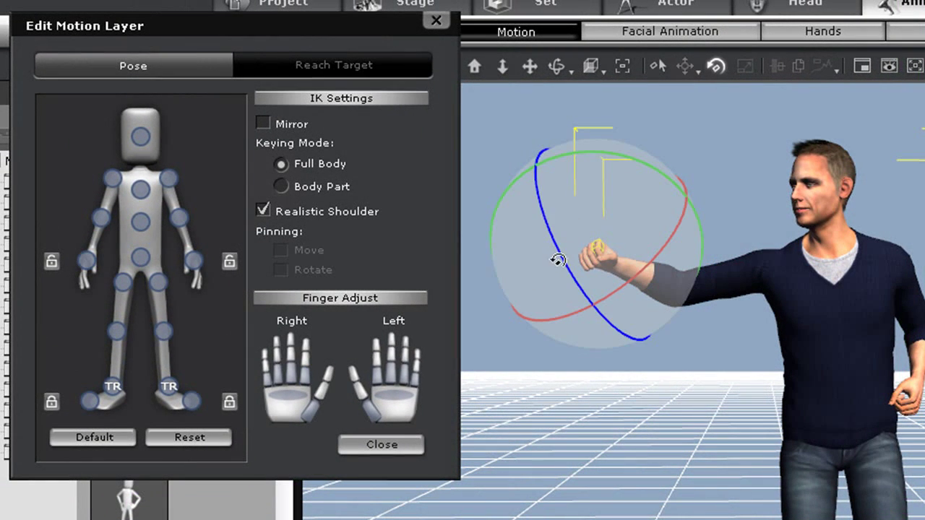
drag(562, 260, 521, 208)
click(308, 363)
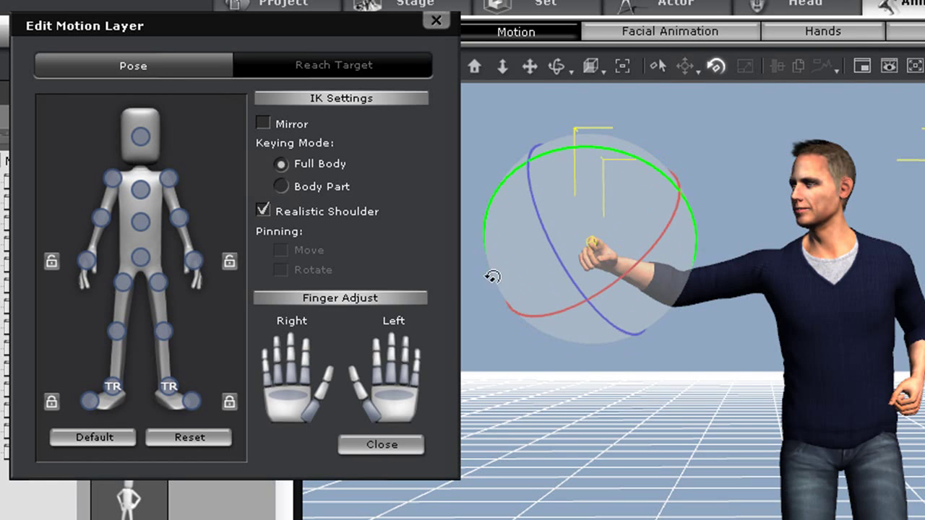
drag(554, 263, 512, 202)
click(308, 343)
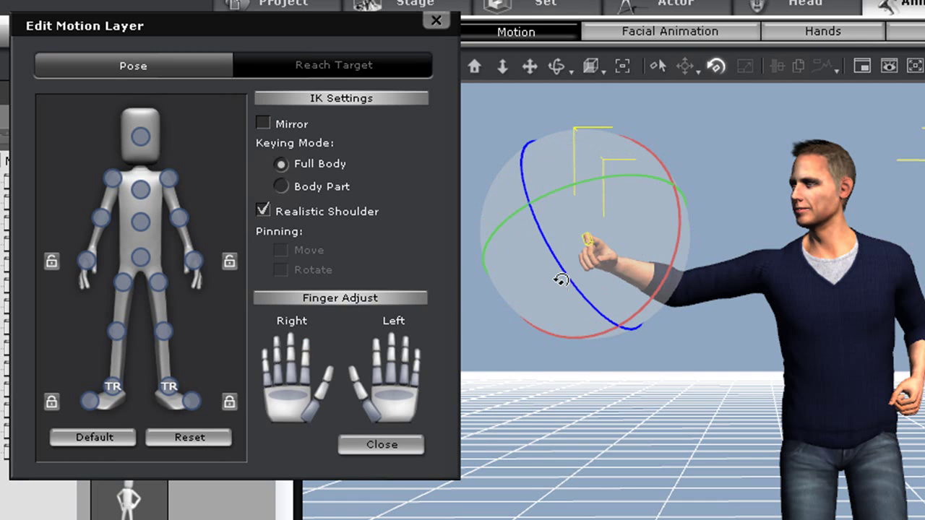
drag(561, 280, 501, 216)
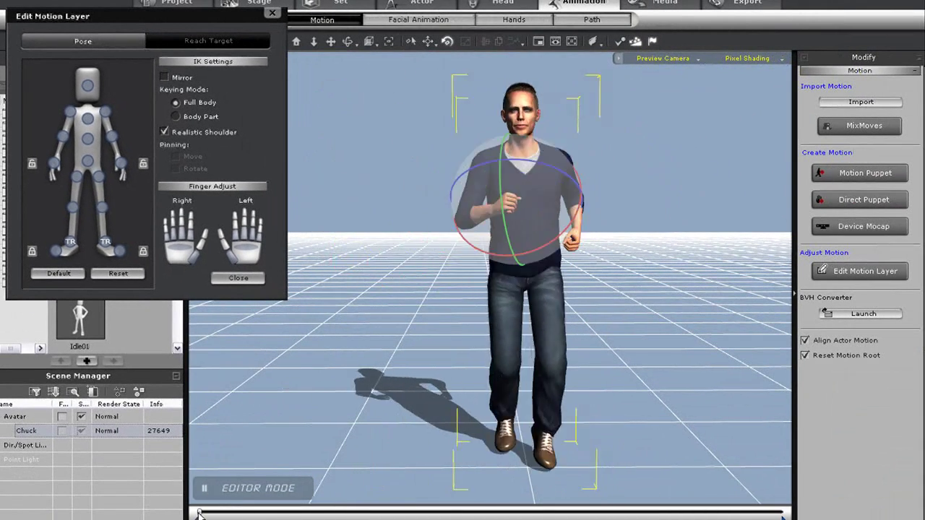
Play back the run with the pointing gesture and reset the motion layer pose shortly after the gesture in the timeline.
key(space)
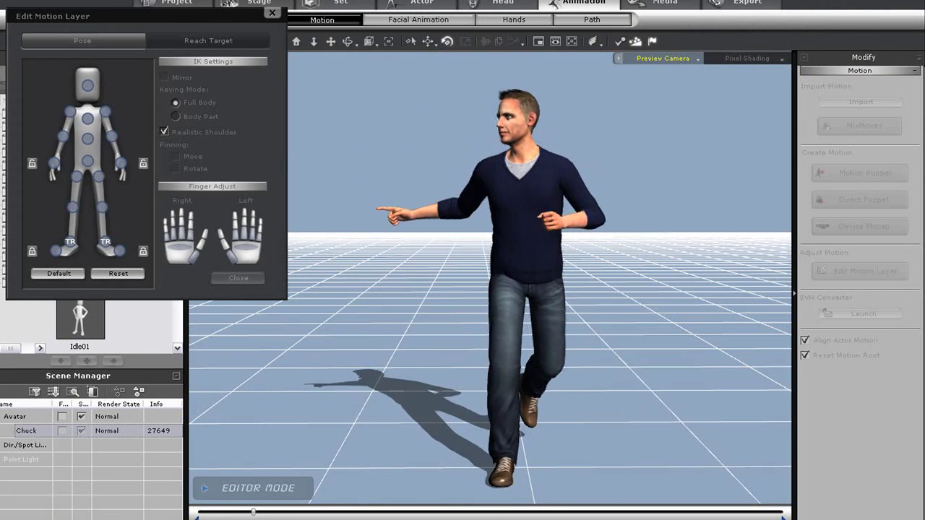
key(space)
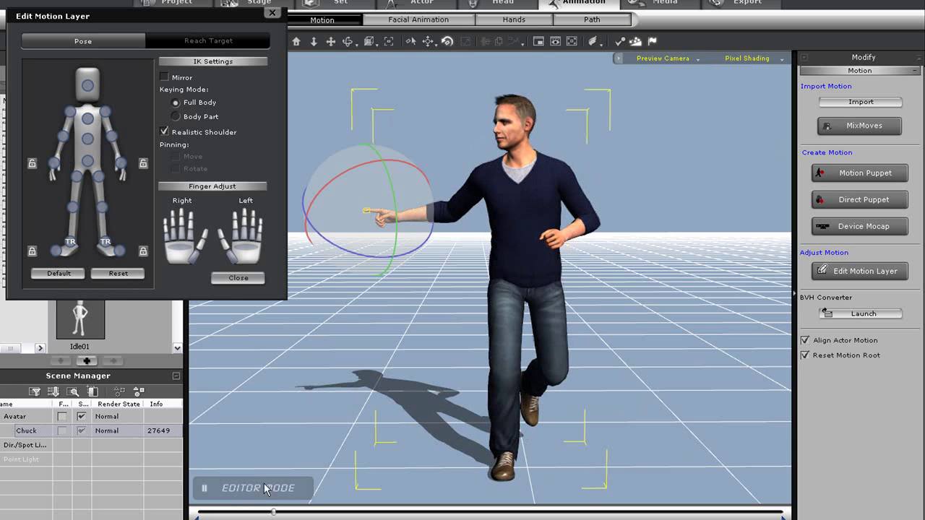
mouse_move(274, 514)
mouse_down()
mouse_move(210, 515)
mouse_move(258, 515)
mouse_up()
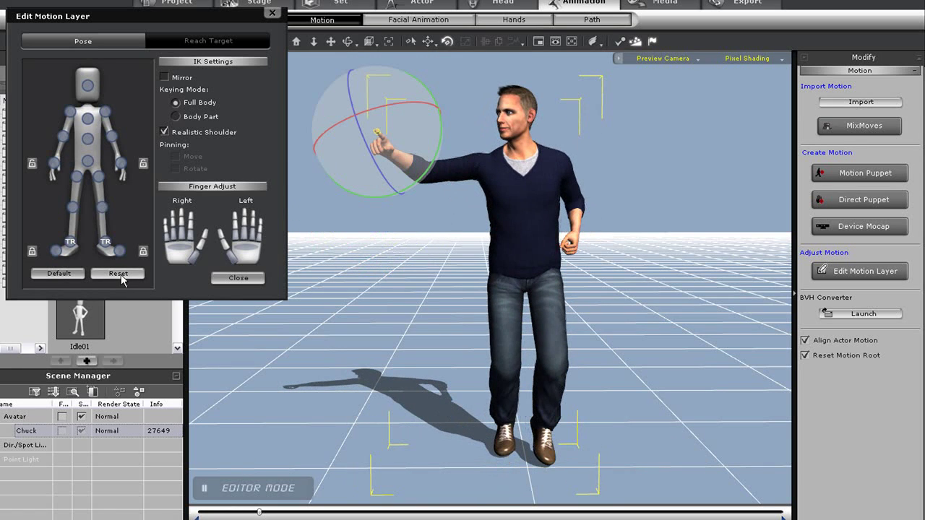
click(121, 276)
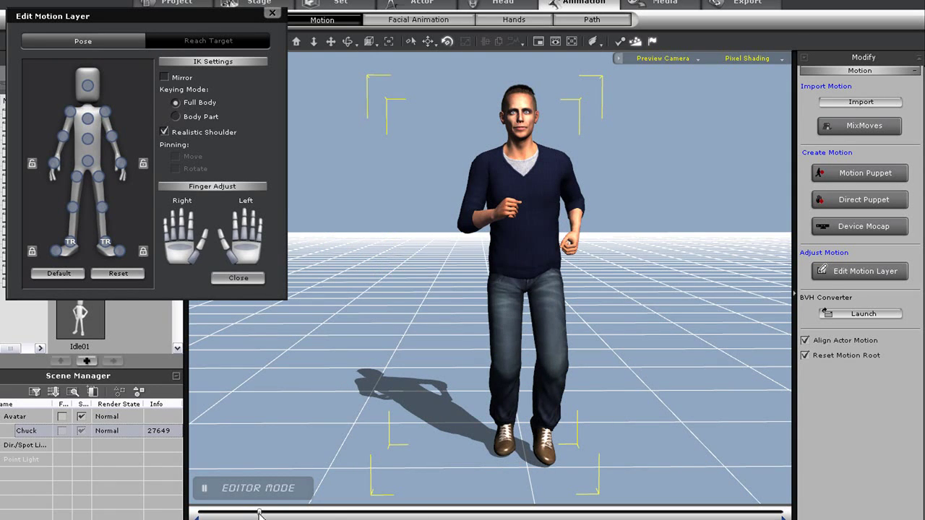
Play the run from the start to review the return from the pointing gesture to the base motion.
drag(259, 513, 173, 515)
key(space)
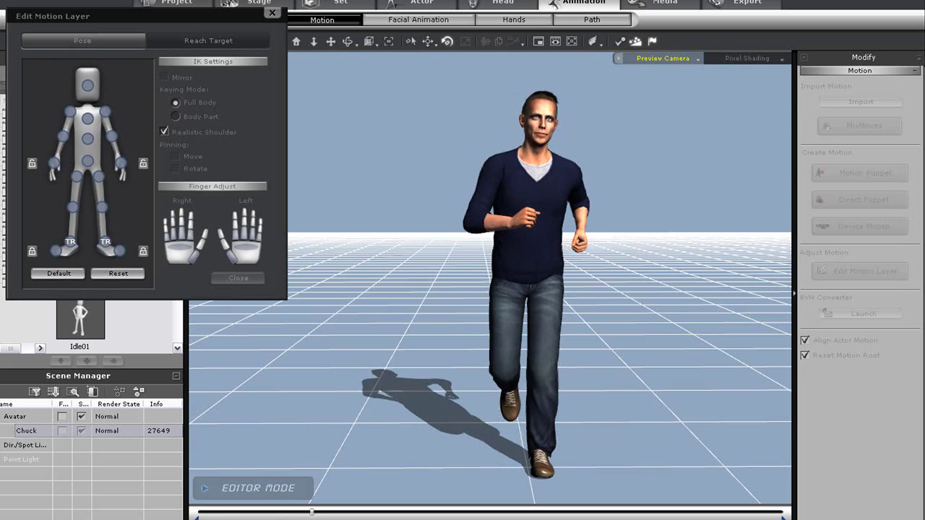
key(space)
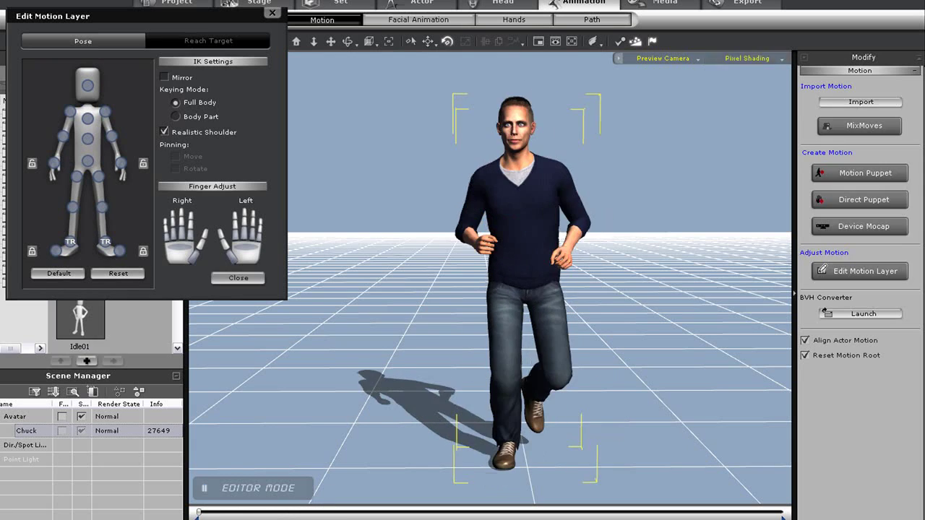